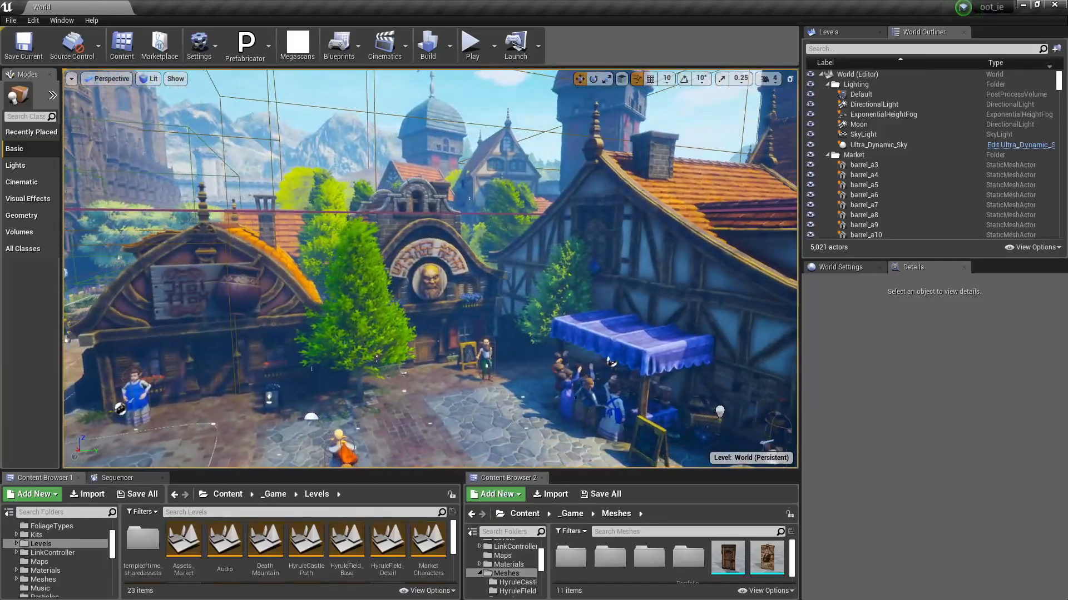
- Look through the Ocarina of Time market reference screenshots in ImageGlass, covering the square, shops, alleys and temple grounds
{"action": "key", "text": "w"}
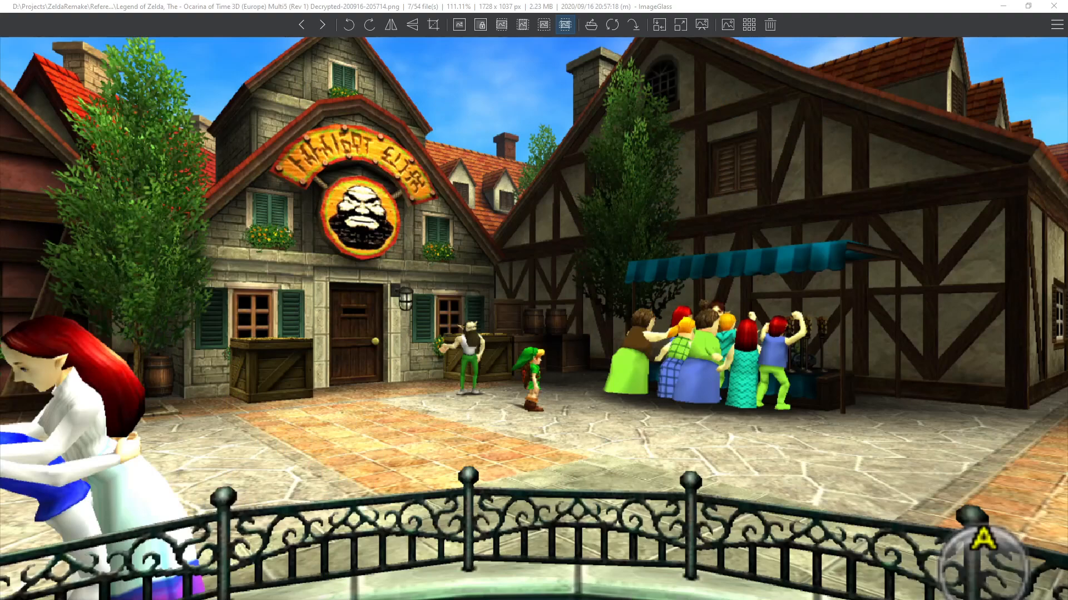
{"action": "key", "text": "Right"}
{"action": "key", "text": "Right"}
{"action": "key", "text": "Right"}
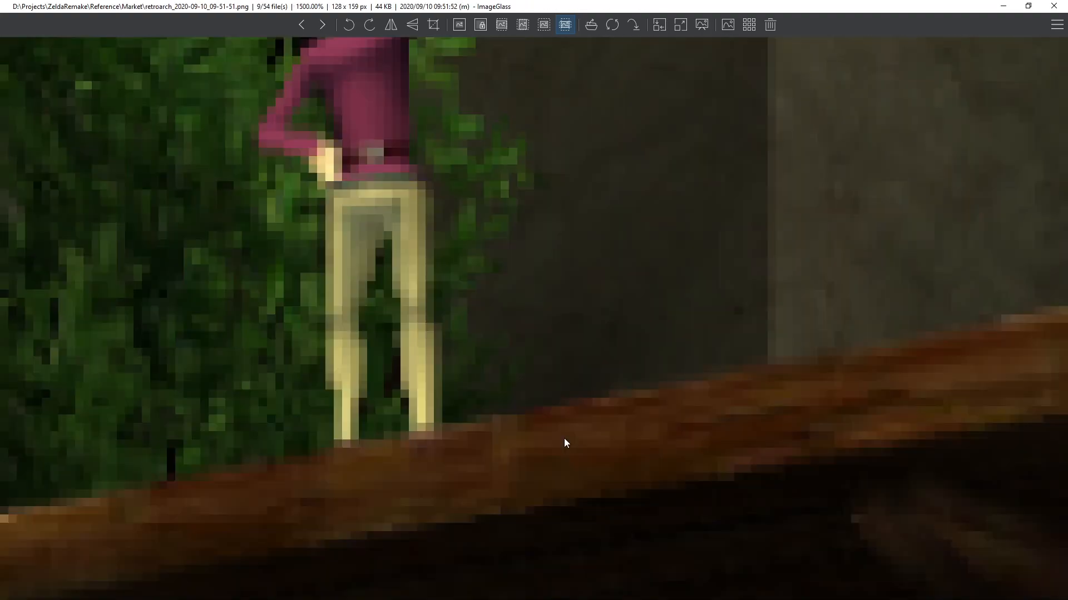
{"action": "key", "text": "Right"}
{"action": "key", "text": "Right"}
{"action": "key", "text": "Right"}
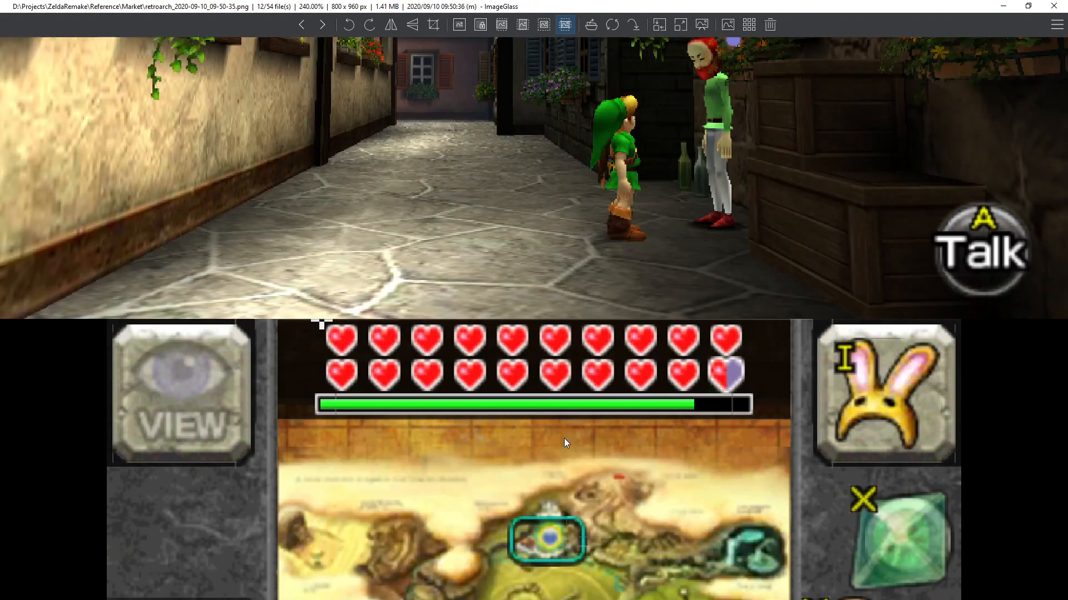
{"action": "key", "text": "Right"}
{"action": "key", "text": "Right"}
{"action": "key", "text": "Right"}
{"action": "key", "text": "Right"}
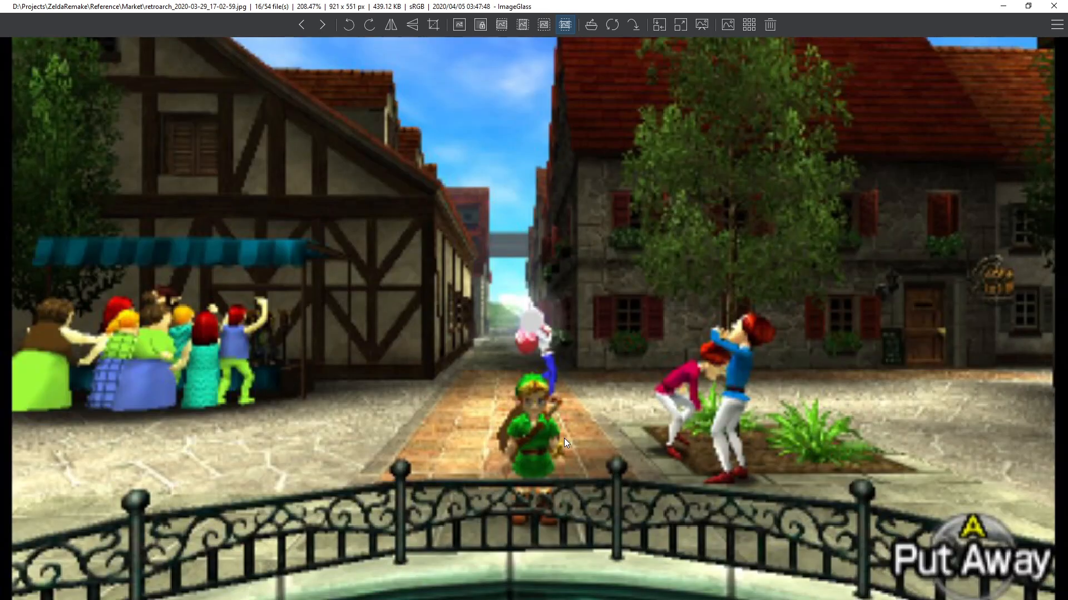
{"action": "key", "text": "Right"}
{"action": "key", "text": "Right"}
{"action": "key", "text": "Right"}
{"action": "key", "text": "Right"}
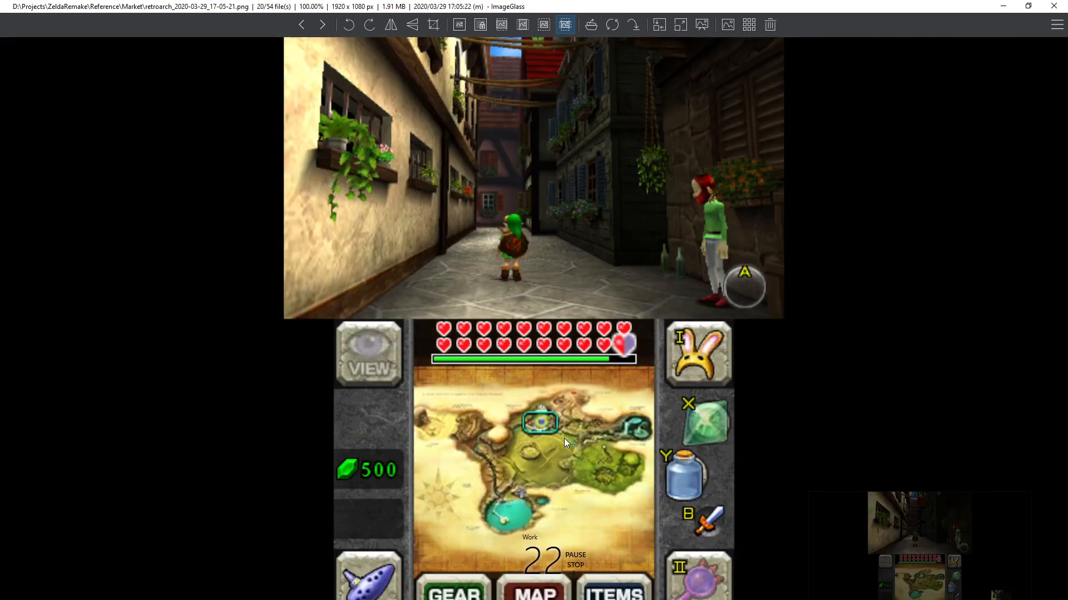
{"action": "key", "text": "Right"}
{"action": "key", "text": "Right"}
{"action": "key", "text": "Right"}
{"action": "key", "text": "Right"}
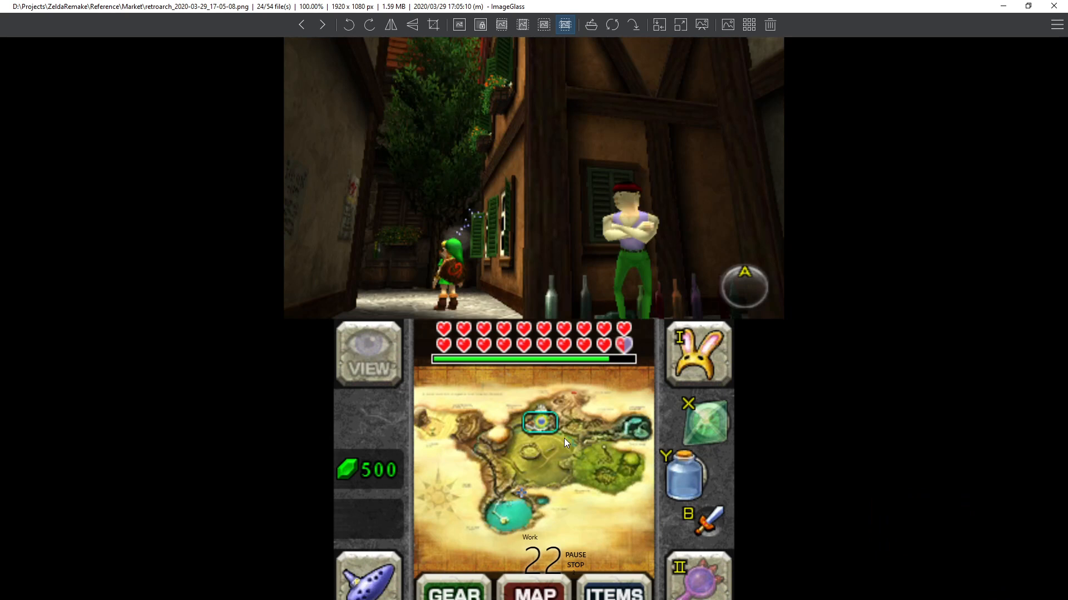
{"action": "key", "text": "Right"}
{"action": "key", "text": "Right"}
{"action": "key", "text": "Right"}
{"action": "key", "text": "Right"}
{"action": "key", "text": "Right"}
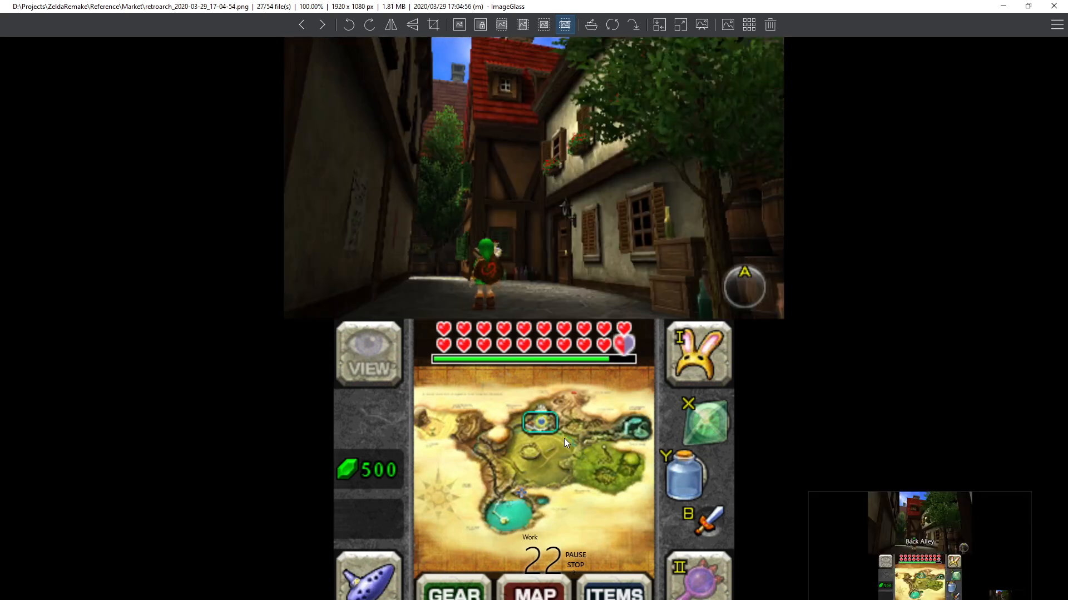
{"action": "key", "text": "Right"}
{"action": "key", "text": "Right"}
{"action": "key", "text": "Right"}
{"action": "key", "text": "Right"}
{"action": "key", "text": "Right"}
{"action": "key", "text": "Right"}
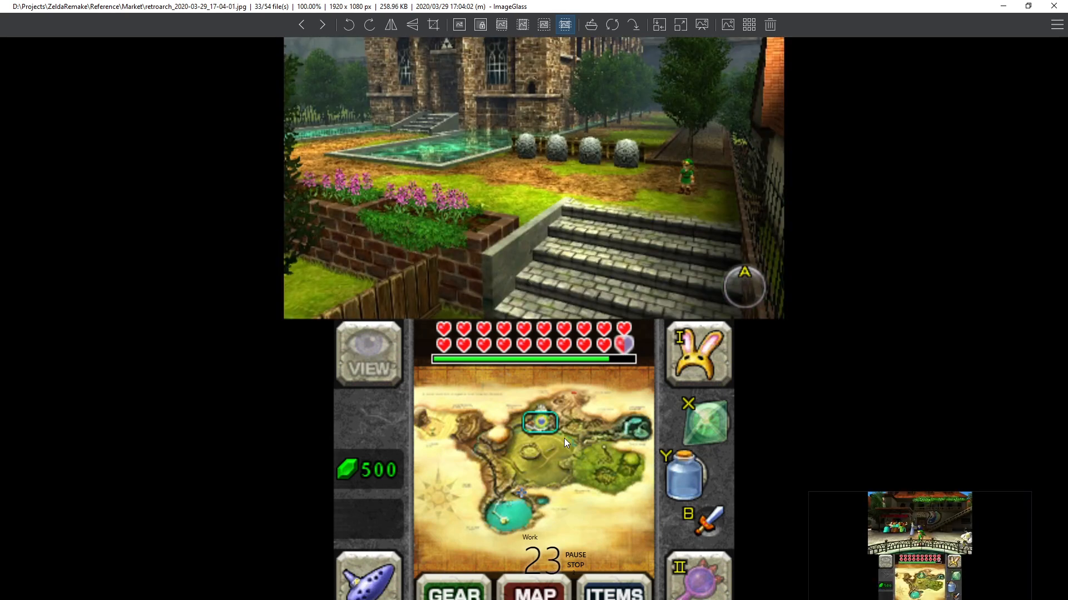
{"action": "key", "text": "Right"}
{"action": "key", "text": "Right"}
{"action": "key", "text": "Right"}
{"action": "key", "text": "Right"}
{"action": "key", "text": "Right"}
{"action": "key", "text": "Right"}
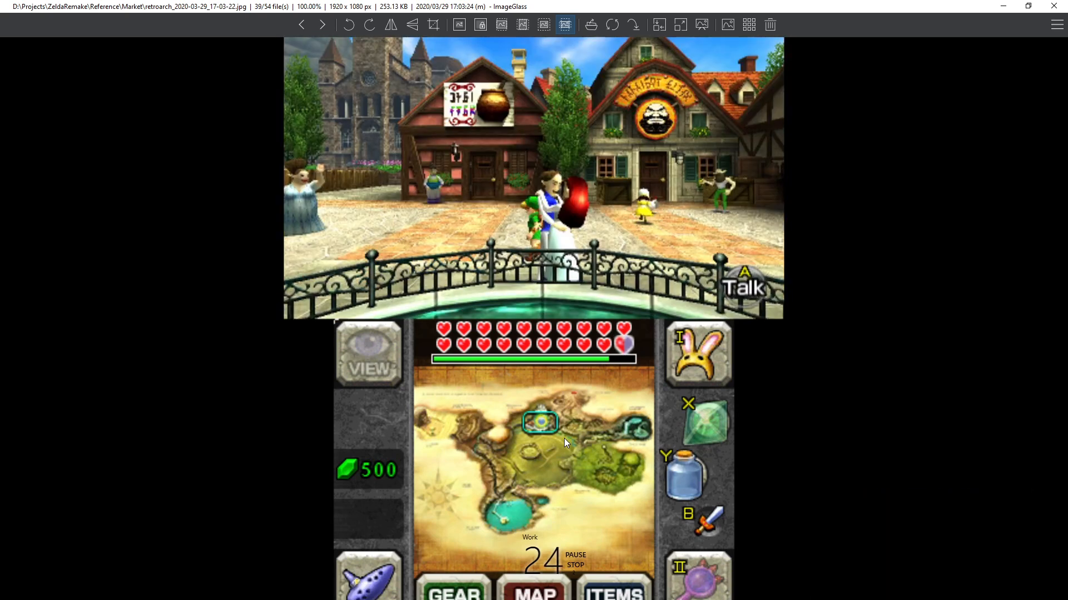
{"action": "key", "text": "Right"}
{"action": "key", "text": "Right"}
{"action": "key", "text": "Right"}
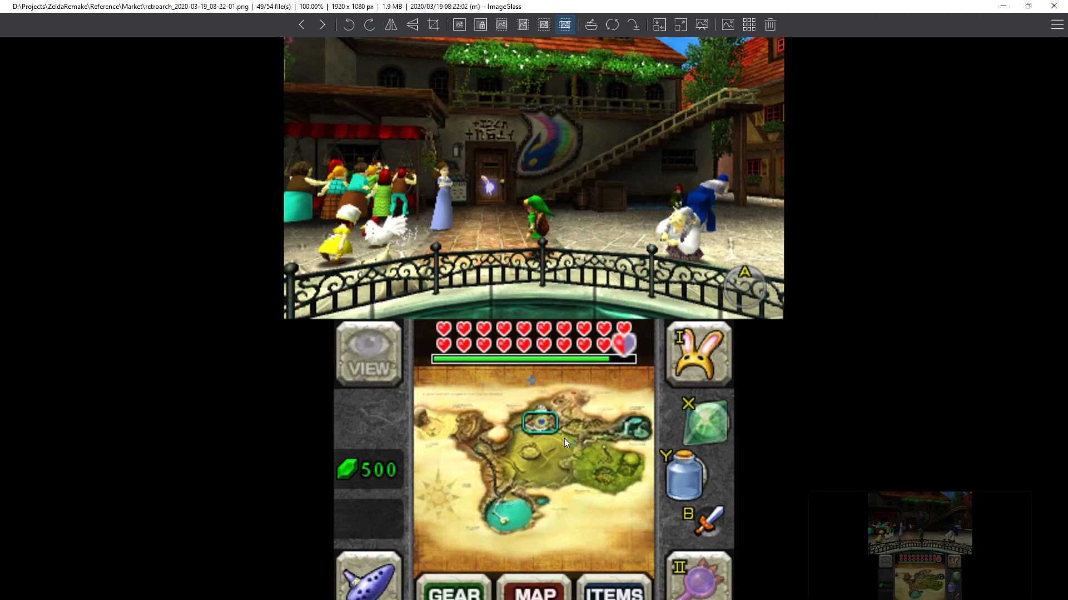
{"action": "key", "text": "Right"}
{"action": "key", "text": "Right"}
{"action": "key", "text": "Right"}
{"action": "key", "text": "Right"}
{"action": "key", "text": "Right"}
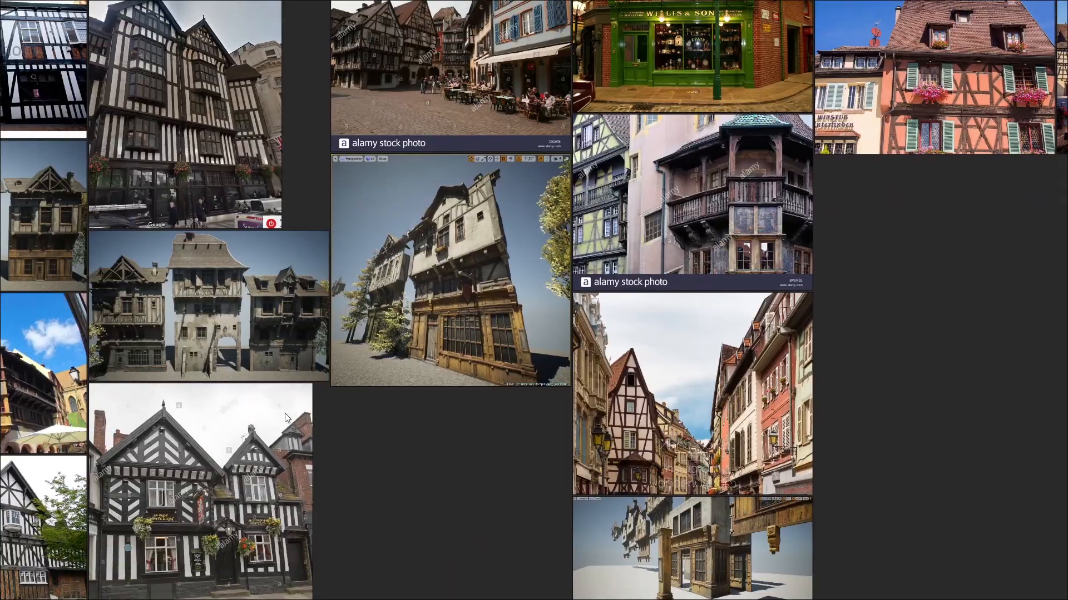
- Examine the timber-framed building and roofing photos on the reference board
{"action": "middle_click_drag", "start_coordinate": [285, 413], "coordinate": [491, 321]}
{"action": "scroll", "coordinate": [491, 321], "scroll_direction": "down", "scroll_amount": 5}
{"action": "middle_click_drag", "start_coordinate": [683, 351], "coordinate": [315, 472]}
{"action": "middle_click_drag", "start_coordinate": [752, 261], "coordinate": [513, 341]}
{"action": "scroll", "coordinate": [512, 341], "scroll_direction": "up", "scroll_amount": 4}
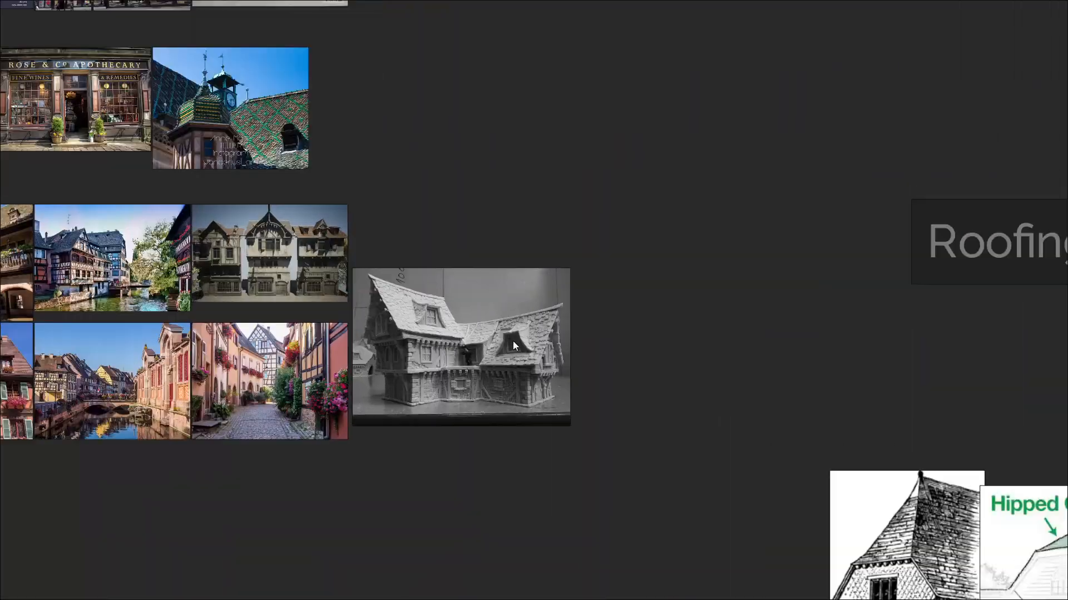
{"action": "middle_click_drag", "start_coordinate": [741, 443], "coordinate": [293, 257]}
{"action": "scroll", "coordinate": [293, 257], "scroll_direction": "down", "scroll_amount": 3}
{"action": "middle_click_drag", "start_coordinate": [464, 300], "coordinate": [298, 324]}
{"action": "scroll", "coordinate": [311, 318], "scroll_direction": "down", "scroll_amount": 3}
{"action": "middle_click_drag", "start_coordinate": [321, 359], "coordinate": [281, 285]}
{"action": "middle_click_drag", "start_coordinate": [146, 393], "coordinate": [343, 263]}
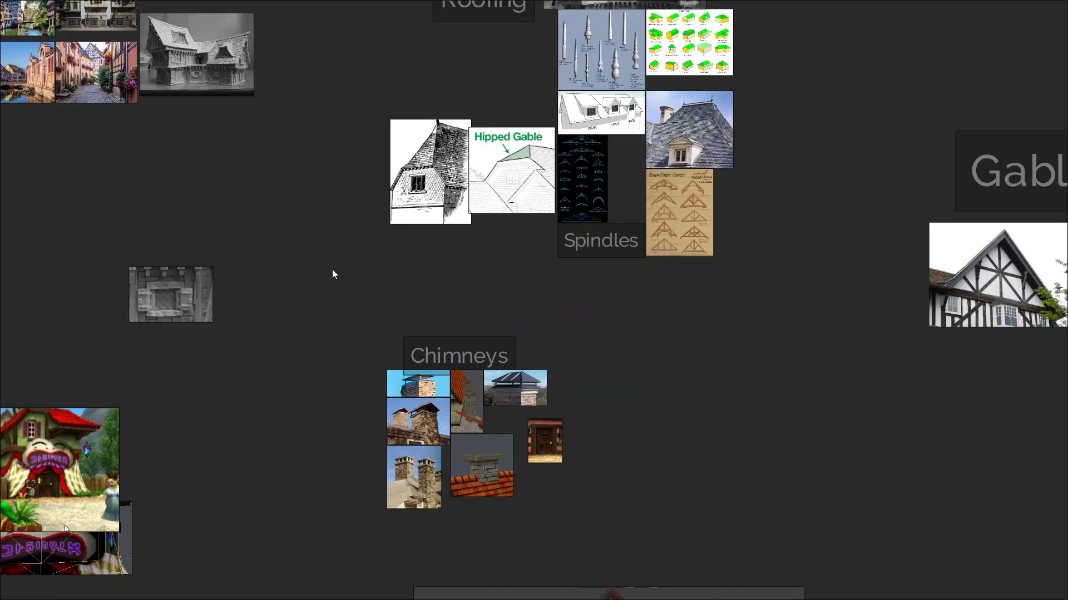
- Examine the chimney, stone Tudor building and modular stone wall references on the board
{"action": "scroll", "coordinate": [412, 365], "scroll_direction": "up", "scroll_amount": 3}
{"action": "middle_click_drag", "start_coordinate": [233, 423], "coordinate": [616, 195]}
{"action": "middle_click_drag", "start_coordinate": [328, 244], "coordinate": [554, 194]}
{"action": "middle_click_drag", "start_coordinate": [312, 317], "coordinate": [606, 202]}
{"action": "scroll", "coordinate": [422, 223], "scroll_direction": "down", "scroll_amount": 4}
{"action": "scroll", "coordinate": [475, 285], "scroll_direction": "up", "scroll_amount": 2}
{"action": "middle_click_drag", "start_coordinate": [455, 364], "coordinate": [456, 231]}
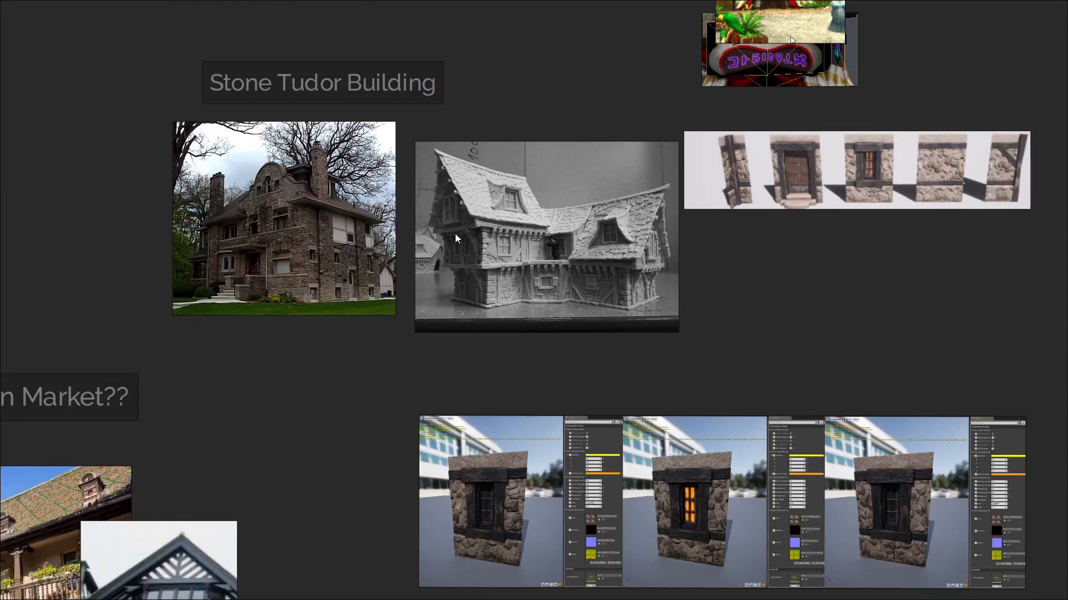
{"action": "middle_click_drag", "start_coordinate": [269, 311], "coordinate": [413, 206]}
{"action": "middle_click_drag", "start_coordinate": [296, 277], "coordinate": [574, 138]}
{"action": "middle_click_drag", "start_coordinate": [400, 242], "coordinate": [558, 125]}
{"action": "scroll", "coordinate": [552, 152], "scroll_direction": "down", "scroll_amount": 2}
{"action": "scroll", "coordinate": [517, 148], "scroll_direction": "down", "scroll_amount": 2}
{"action": "middle_click_drag", "start_coordinate": [482, 215], "coordinate": [491, 193]}
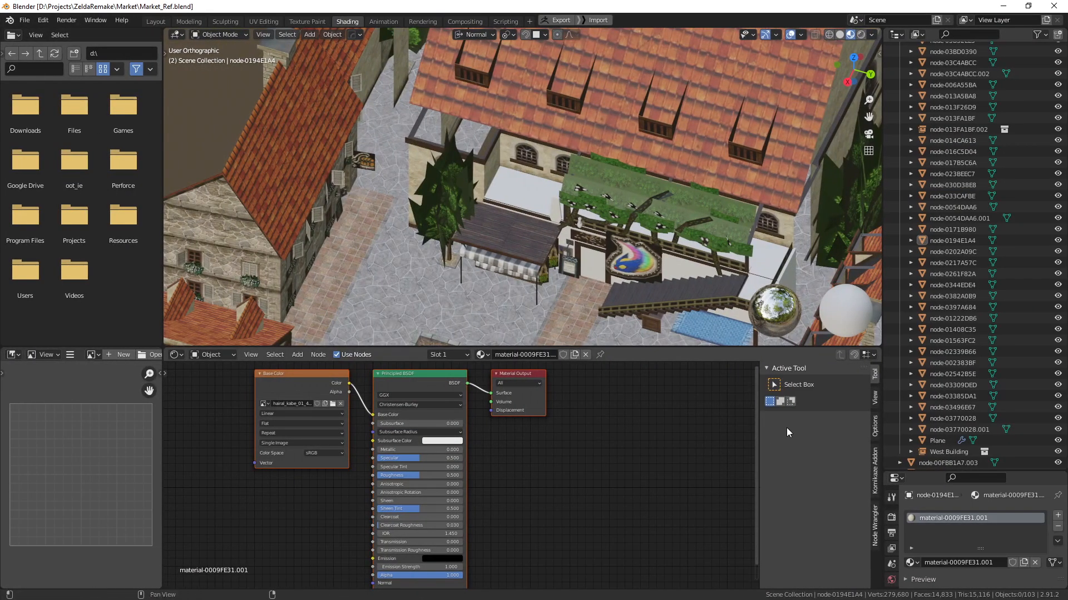
- Inspect the original market model full-screen in Blender, and the tiled roof of Building_1 in the Unreal level
{"action": "middle_click_drag", "start_coordinate": [389, 145], "coordinate": [417, 125]}
{"action": "key", "text": "ctrl+space"}
{"action": "middle_click_drag", "start_coordinate": [455, 211], "coordinate": [611, 257]}
{"action": "scroll", "coordinate": [462, 196], "scroll_direction": "down", "scroll_amount": 1}
{"action": "scroll", "coordinate": [476, 243], "scroll_direction": "up", "scroll_amount": 5}
{"action": "scroll", "coordinate": [646, 248], "scroll_direction": "up", "scroll_amount": 4}
{"action": "middle_click_drag", "start_coordinate": [611, 256], "coordinate": [834, 372], "text": "shift"}
{"action": "middle_click_drag", "start_coordinate": [667, 322], "coordinate": [701, 349]}
{"action": "key", "text": "KP_5"}
{"action": "scroll", "coordinate": [628, 272], "scroll_direction": "up", "scroll_amount": 2}
{"action": "scroll", "coordinate": [701, 349], "scroll_direction": "down", "scroll_amount": 3}
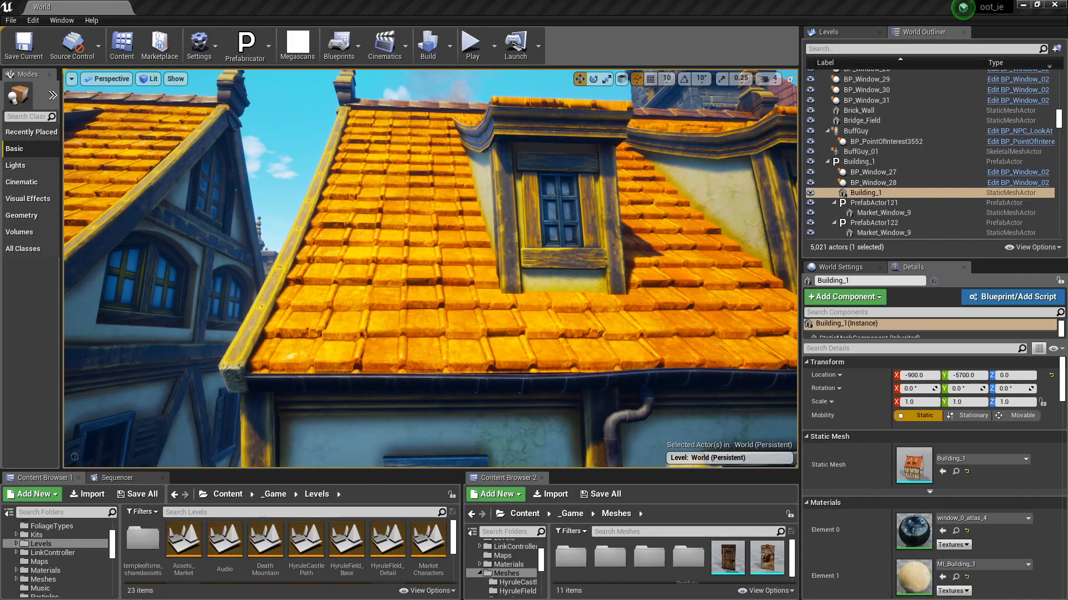
{"action": "mouse_move", "coordinate": [391, 291]}
{"action": "right_mouse_down"}
{"action": "mouse_move", "coordinate": [339, 278]}
{"action": "mouse_move", "coordinate": [461, 292]}
{"action": "mouse_move", "coordinate": [367, 278]}
{"action": "mouse_move", "coordinate": [422, 278]}
{"action": "mouse_move", "coordinate": [406, 286]}
{"action": "right_mouse_up"}
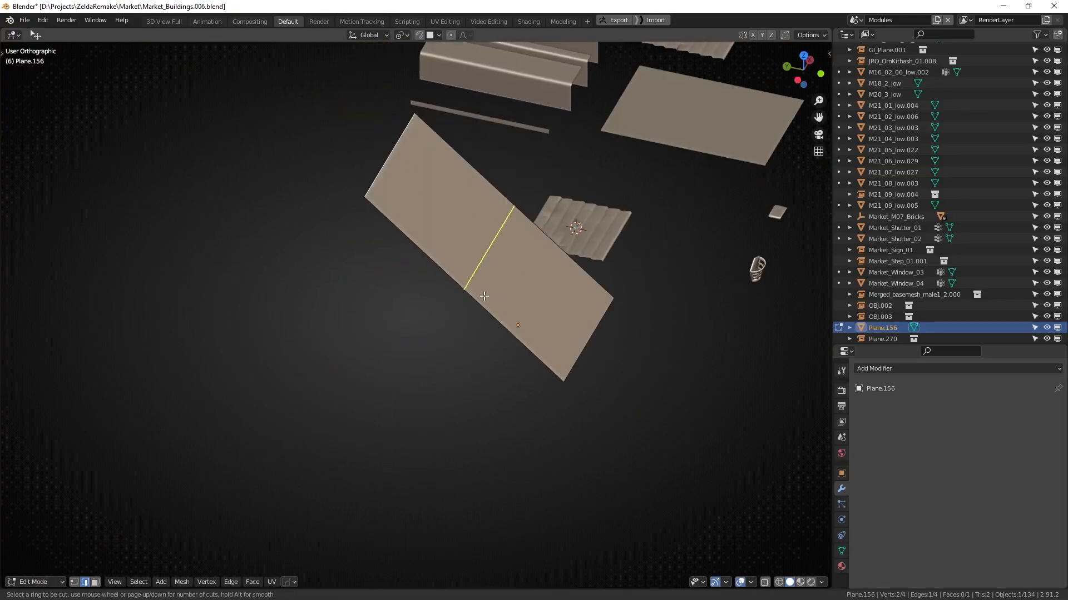
- Add loop cuts across the roof plane and move its edges to bend the plane into a curve
{"action": "left_click", "coordinate": [485, 296]}
{"action": "right_click", "coordinate": [484, 296]}
{"action": "middle_click_drag", "start_coordinate": [484, 297], "coordinate": [489, 233]}
{"action": "key", "text": "g"}
{"action": "left_click", "coordinate": [591, 208]}
{"action": "middle_click_drag", "start_coordinate": [591, 207], "coordinate": [616, 316]}
{"action": "key", "text": "g"}
{"action": "left_click", "coordinate": [564, 232]}
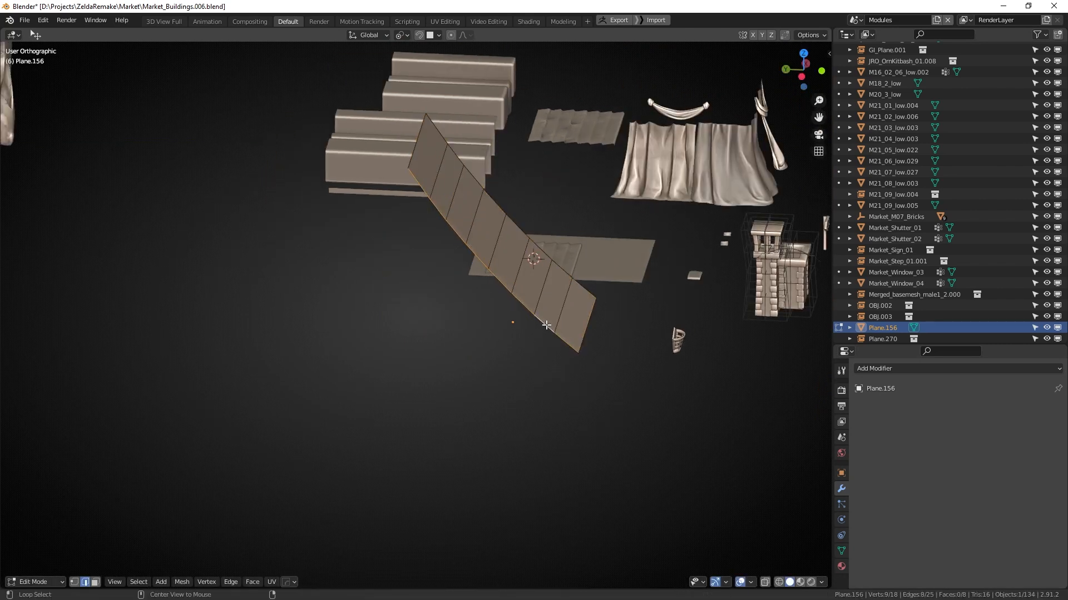
- Return the curved roof plane to Object Mode and shade it smooth
{"action": "key", "text": "Escape"}
{"action": "middle_click_drag", "start_coordinate": [566, 268], "coordinate": [425, 318]}
{"action": "key", "text": "Tab"}
{"action": "right_click", "coordinate": [426, 318]}
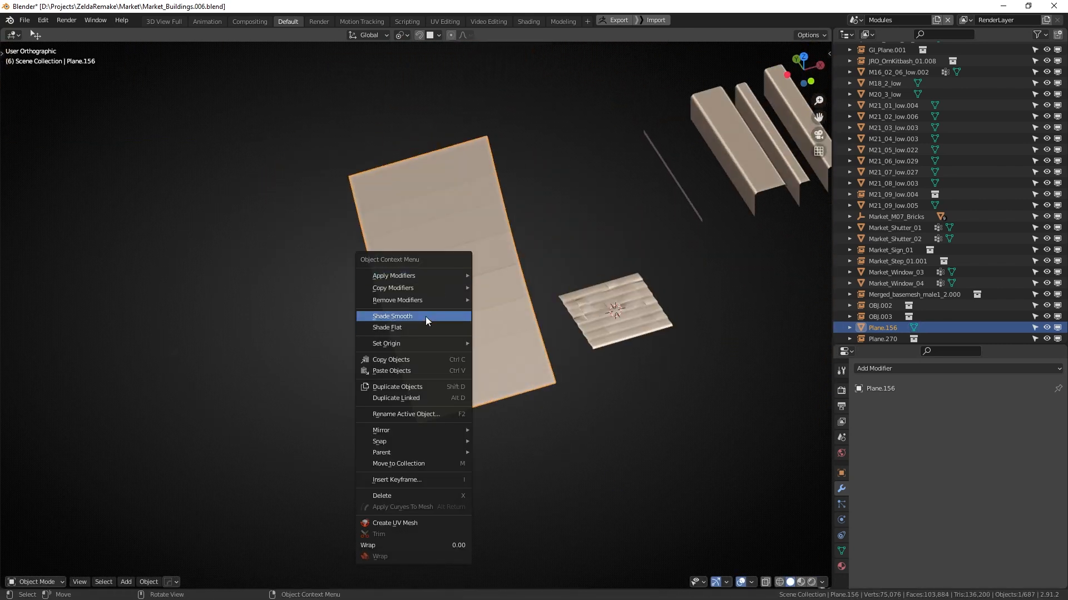
{"action": "left_click", "coordinate": [425, 318]}
- Create a UV mesh from the curved roof plane and frame it in the view
{"action": "key", "text": "Tab"}
{"action": "key", "text": "Tab"}
{"action": "right_click", "coordinate": [465, 449]}
{"action": "left_click", "coordinate": [465, 448]}
{"action": "key", "text": "Home"}
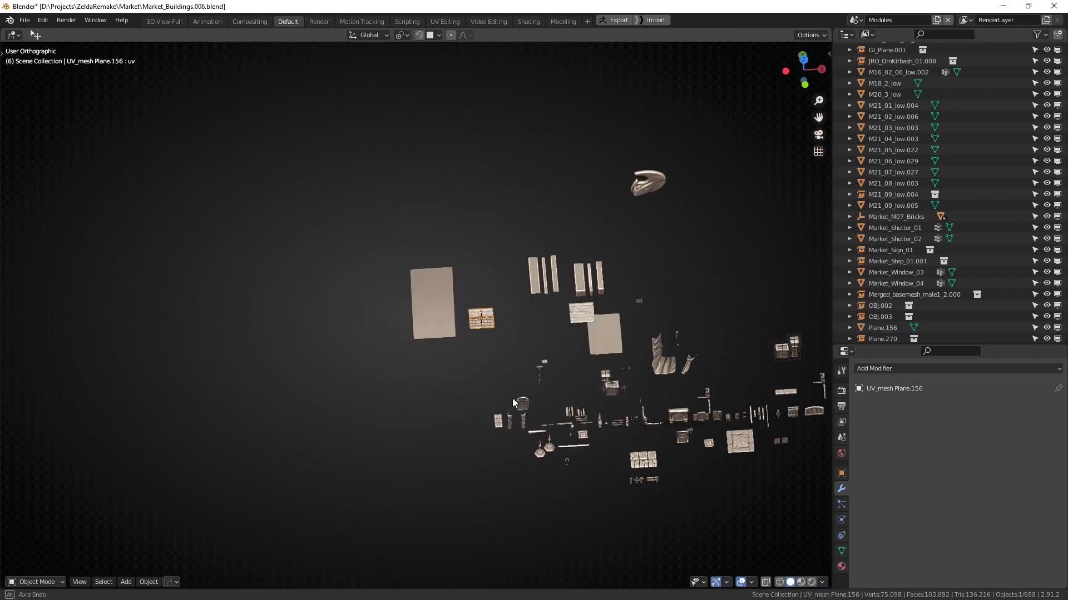
{"action": "key", "text": "KP_Decimal"}
- Align the roof-tile piece with the corner of the roof plane's UV mesh
{"action": "right_click", "coordinate": [410, 351]}
{"action": "left_click", "coordinate": [405, 334]}
{"action": "scroll", "coordinate": [538, 352], "scroll_direction": "down", "scroll_amount": 2}
{"action": "left_click", "coordinate": [539, 352]}
{"action": "middle_click_drag", "start_coordinate": [538, 351], "coordinate": [622, 252]}
{"action": "scroll", "coordinate": [622, 252], "scroll_direction": "up", "scroll_amount": 4}
{"action": "left_click", "coordinate": [551, 371]}
{"action": "right_click", "coordinate": [555, 340]}
{"action": "left_click", "coordinate": [609, 372]}
{"action": "left_click", "coordinate": [457, 356]}
{"action": "middle_click_drag", "start_coordinate": [458, 356], "coordinate": [519, 358], "text": "shift"}
- Add two Array modifiers to the roof-tile piece, the second with count 4 and relative offset factors X 0 and Y 1
{"action": "left_click", "coordinate": [884, 368]}
{"action": "left_click", "coordinate": [829, 148]}
{"action": "left_click", "coordinate": [880, 434]}
{"action": "left_click", "coordinate": [957, 393]}
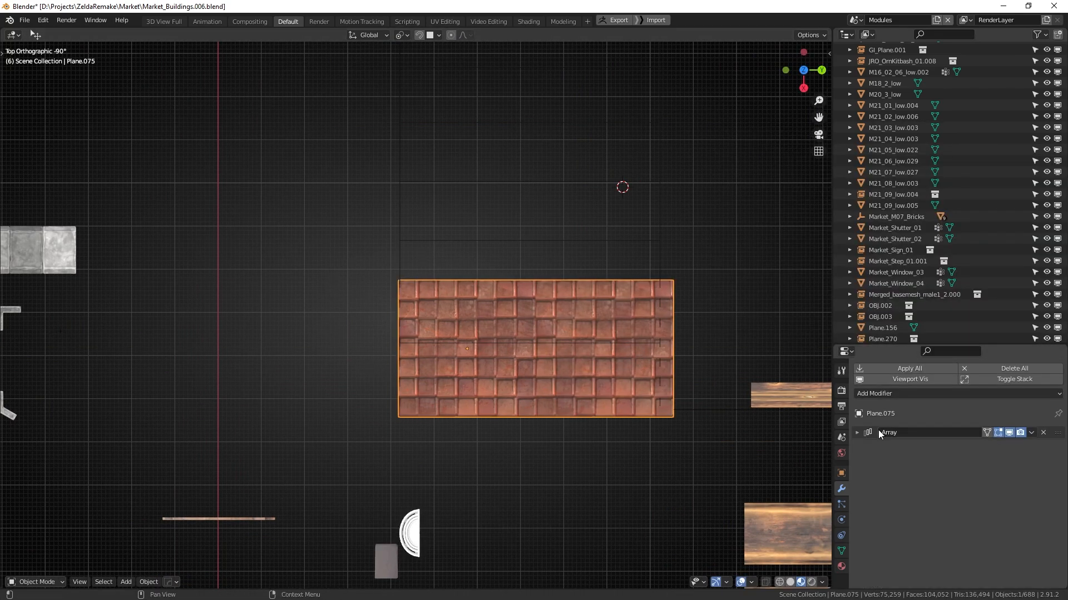
{"action": "left_click", "coordinate": [837, 173]}
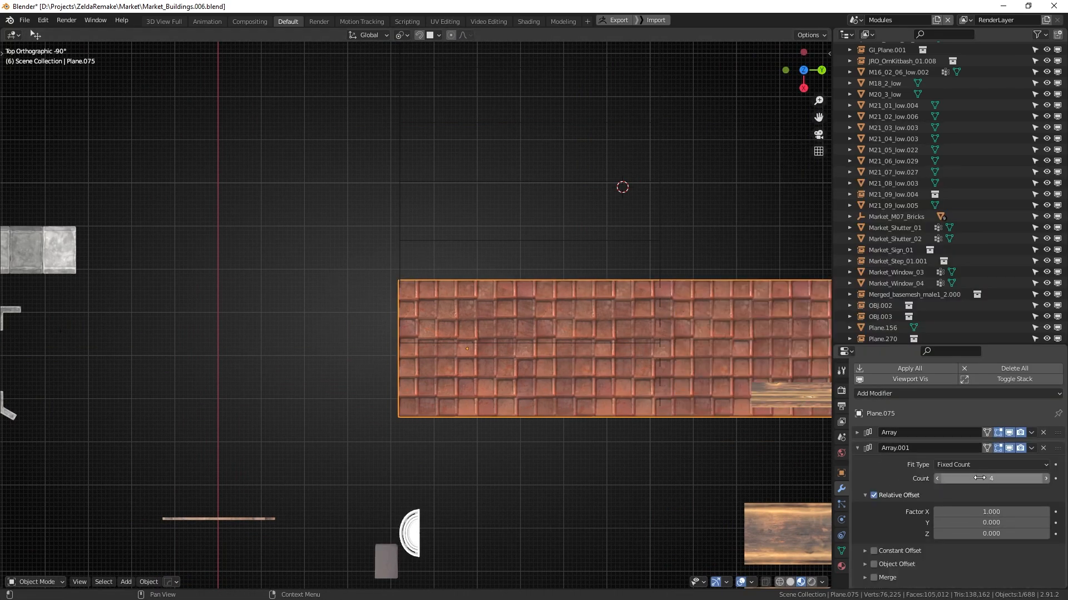
{"action": "type", "text": "0"}
{"action": "key", "text": "Tab"}
{"action": "type", "text": "1"}
{"action": "key", "text": "Return"}
- Apply the tile arrays and trim the tiles to the roof plane's UV mesh, using the Fast solver
{"action": "middle_click_drag", "start_coordinate": [423, 233], "coordinate": [441, 165]}
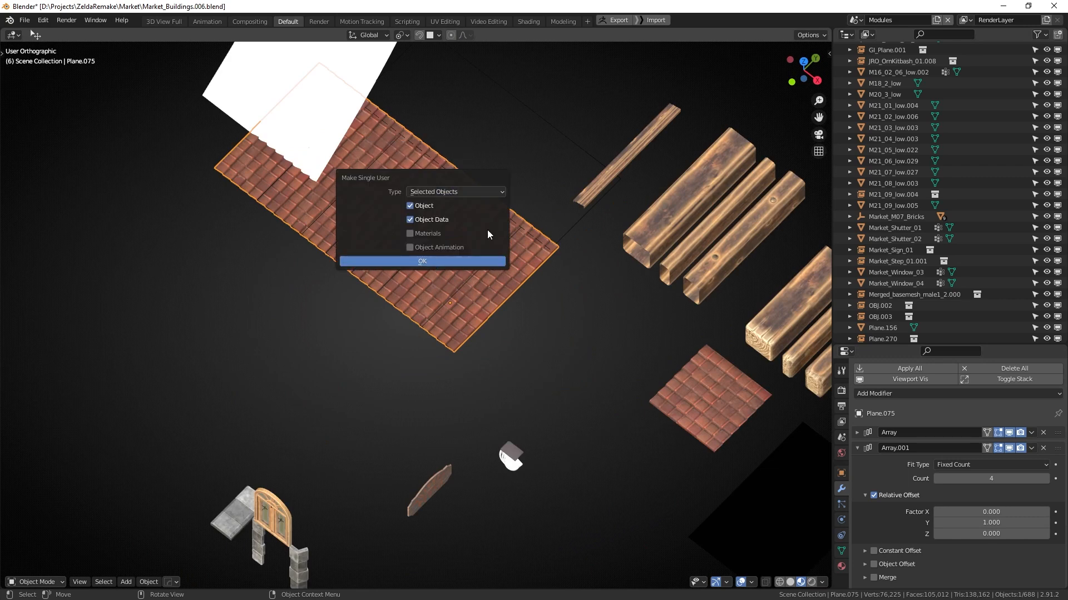
{"action": "middle_click_drag", "start_coordinate": [487, 229], "coordinate": [388, 259]}
{"action": "left_click", "coordinate": [518, 296], "text": "shift"}
{"action": "right_click", "coordinate": [517, 300]}
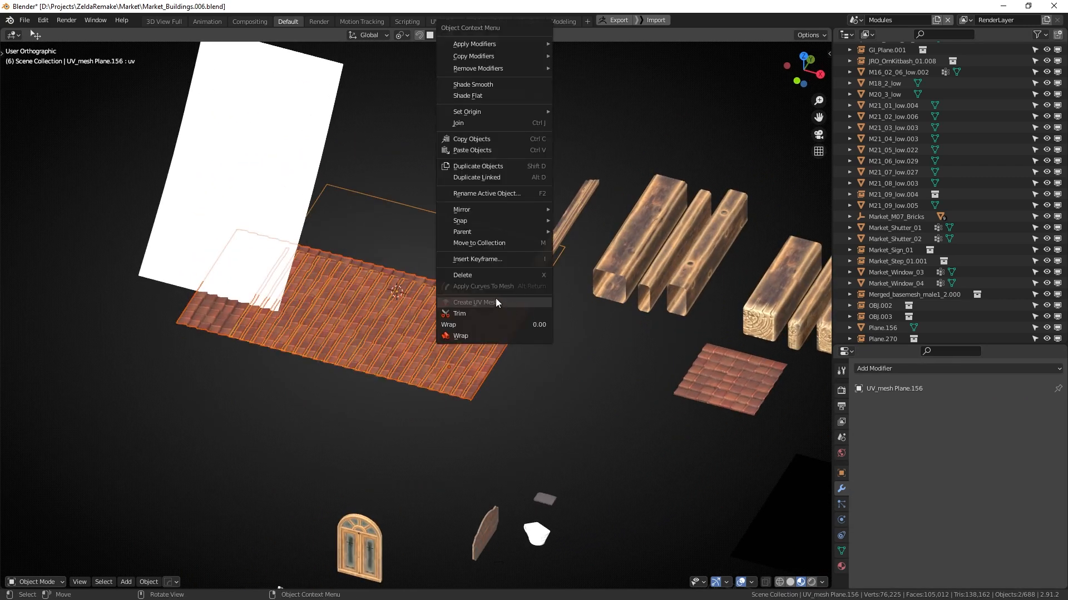
{"action": "left_click", "coordinate": [499, 312]}
{"action": "left_click", "coordinate": [498, 314]}
{"action": "scroll", "coordinate": [510, 402], "scroll_direction": "up", "scroll_amount": 3}
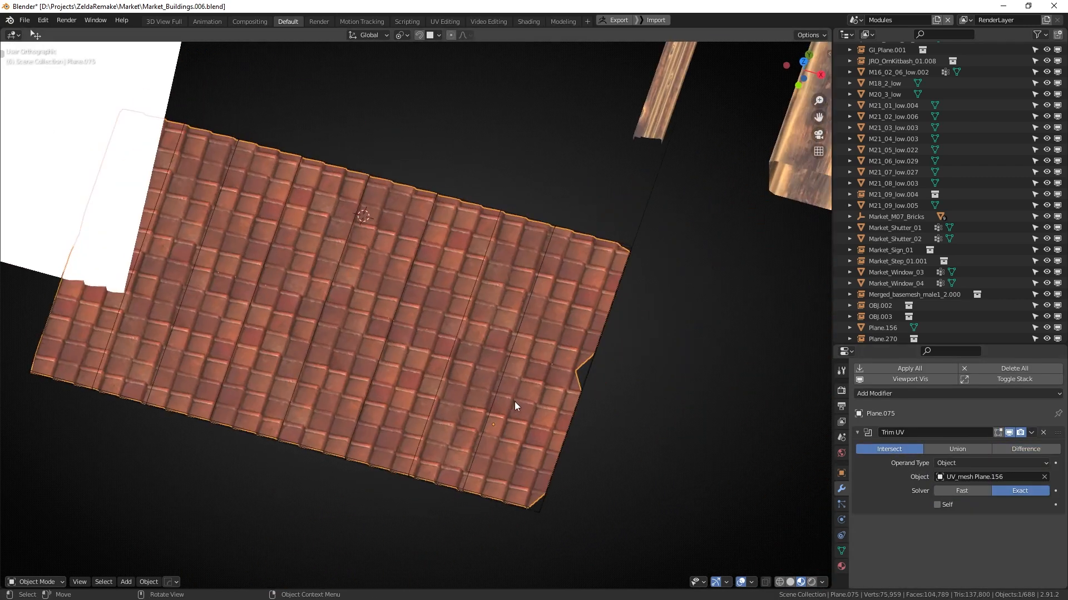
{"action": "middle_click_drag", "start_coordinate": [527, 412], "coordinate": [511, 396]}
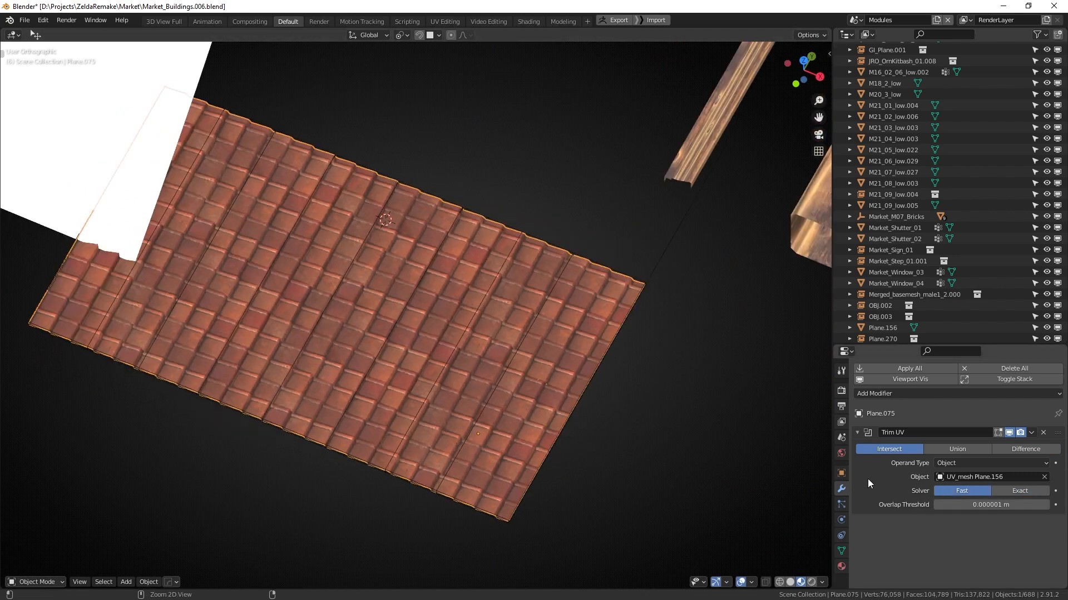
{"action": "key", "text": "ctrl+a"}
- Try to wrap the trimmed tiles onto the curved roof plane using its UV mesh
{"action": "middle_click_drag", "start_coordinate": [681, 334], "coordinate": [665, 318]}
{"action": "left_click", "coordinate": [656, 317], "text": "shift"}
{"action": "right_click", "coordinate": [641, 314]}
{"action": "left_click", "coordinate": [640, 334]}
{"action": "middle_click_drag", "start_coordinate": [374, 281], "coordinate": [529, 504], "text": "shift"}
{"action": "scroll", "coordinate": [724, 508], "scroll_direction": "down", "scroll_amount": 4}
- Move the roof plane aside to check the tiles wrapped against it
{"action": "left_click", "coordinate": [453, 376]}
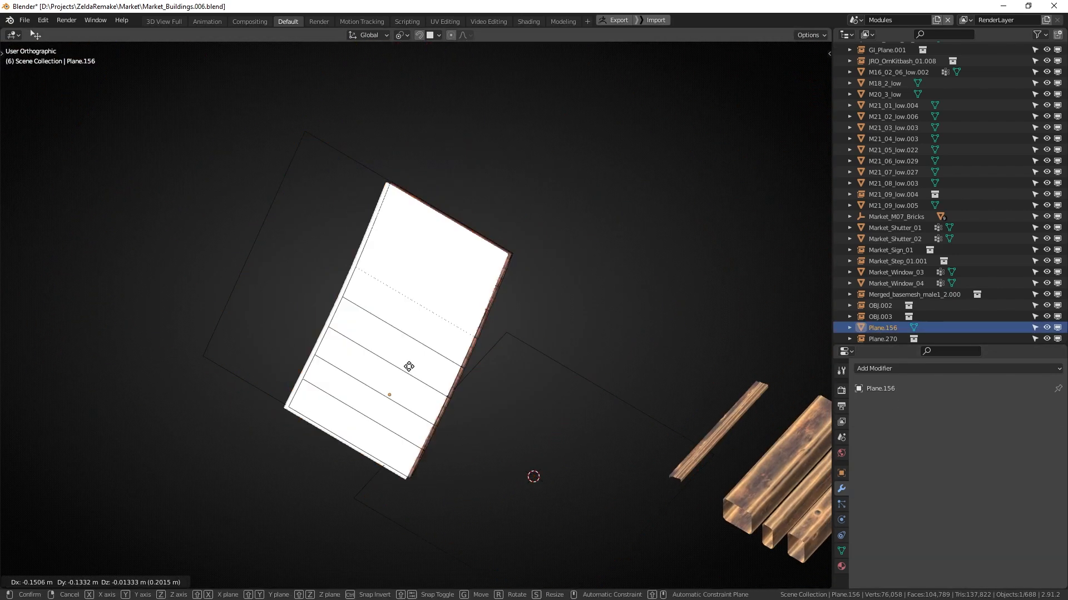
{"action": "middle_click_drag", "start_coordinate": [438, 392], "coordinate": [426, 346], "text": "shift"}
{"action": "left_click", "coordinate": [421, 334]}
{"action": "right_click", "coordinate": [506, 382]}
{"action": "left_click", "coordinate": [506, 382]}
{"action": "middle_click_drag", "start_coordinate": [606, 503], "coordinate": [572, 445], "text": "shift"}
{"action": "left_click", "coordinate": [572, 445]}
- Try to scale the roof tiles along the X axis while they still carry the Surface Deform modifier
{"action": "left_click", "coordinate": [515, 419]}
{"action": "key", "text": "shift+s"}
{"action": "left_click", "coordinate": [542, 490]}
{"action": "key", "text": "s"}
{"action": "key", "text": "x"}
{"action": "right_click", "coordinate": [626, 455]}
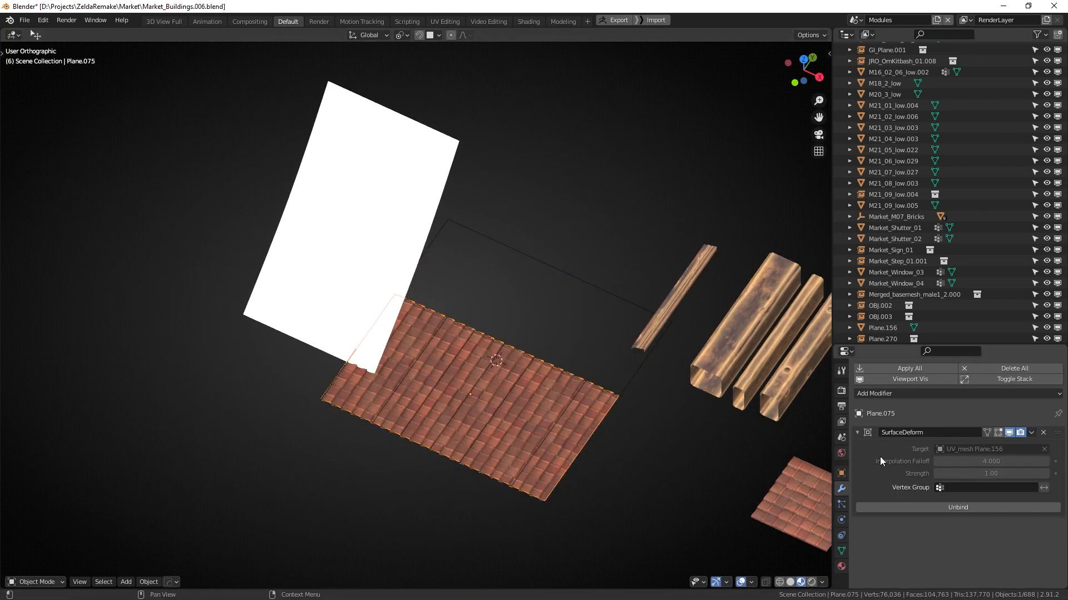
- Remove the Surface Deform modifier from the roof tiles and scale them along the global X axis
{"action": "key", "text": "x"}
{"action": "middle_click_drag", "start_coordinate": [622, 423], "coordinate": [634, 421]}
{"action": "key", "text": "s"}
{"action": "middle_click_drag", "start_coordinate": [634, 420], "coordinate": [645, 418]}
{"action": "right_click", "coordinate": [623, 414]}
{"action": "key", "text": "Tab"}
{"action": "left_click", "coordinate": [602, 352]}
{"action": "key", "text": "Tab"}
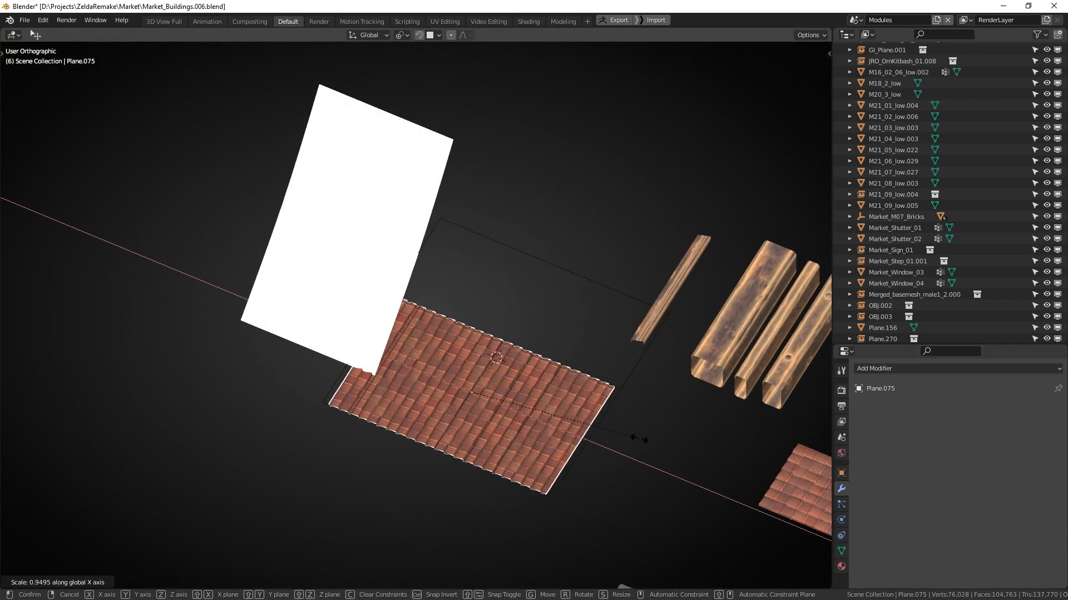
- Finish the X-axis scaling of the roof tiles and wrap them onto the roof plane using its UV mesh
{"action": "left_click", "coordinate": [640, 429]}
{"action": "right_click", "coordinate": [641, 429]}
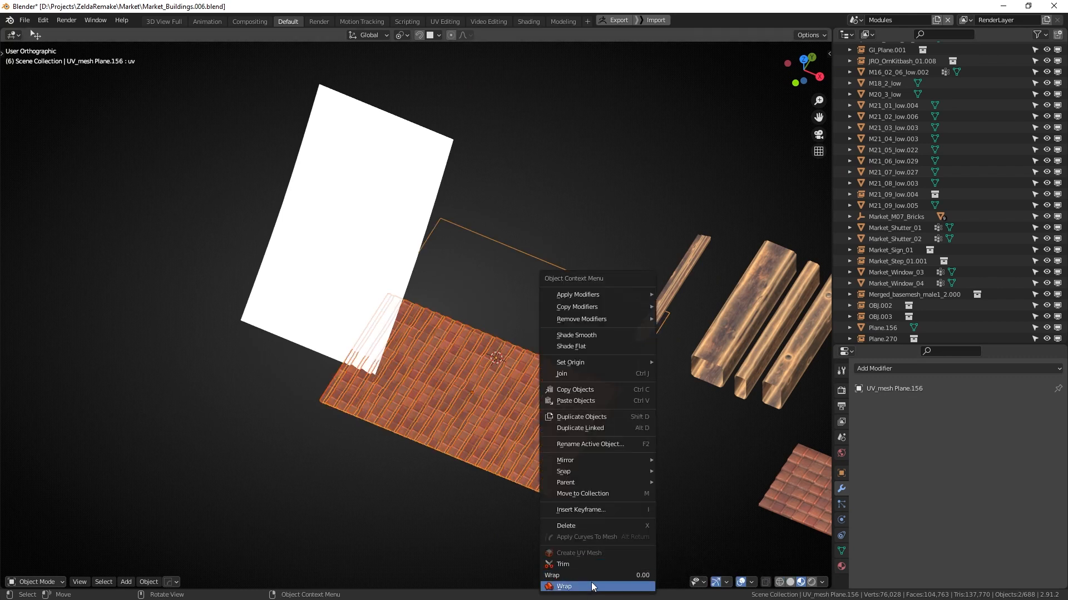
{"action": "left_click", "coordinate": [593, 587]}
{"action": "key", "text": "KP_Decimal"}
- Align the wrapped roof piece in the scene using the snap options
{"action": "key", "text": "q"}
{"action": "left_click", "coordinate": [524, 224]}
{"action": "middle_click_drag", "start_coordinate": [523, 224], "coordinate": [289, 323]}
{"action": "left_click", "coordinate": [345, 320]}
{"action": "key", "text": "shift+s"}
{"action": "key", "text": "alt+c"}
{"action": "left_click", "coordinate": [296, 350]}
{"action": "key", "text": "shift+s"}
{"action": "middle_click_drag", "start_coordinate": [509, 383], "coordinate": [428, 311]}
{"action": "key", "text": "ctrl+period"}
{"action": "scroll", "coordinate": [495, 358], "scroll_direction": "down", "scroll_amount": 2}
{"action": "key", "text": "g"}
{"action": "right_click", "coordinate": [495, 358]}
{"action": "key", "text": "ctrl+period"}
{"action": "key", "text": "alt+x"}
{"action": "key", "text": "ctrl+z"}
- Examine the layout of wood strips in the Timber_01_BC.tga texture
{"action": "left_click", "coordinate": [472, 346]}
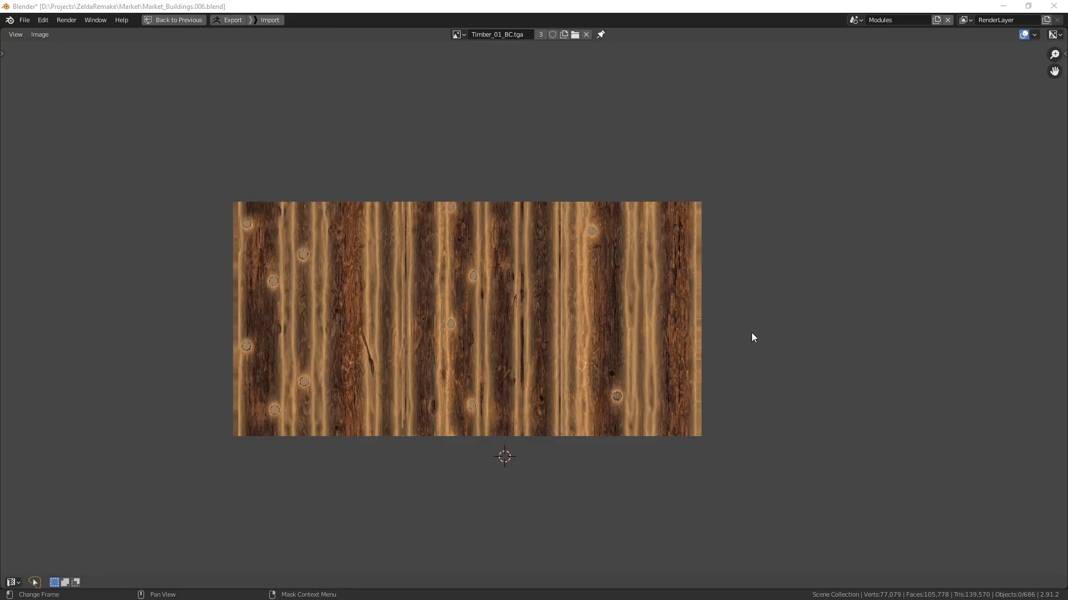
{"action": "scroll", "coordinate": [532, 322], "scroll_direction": "up", "scroll_amount": 2}
{"action": "middle_click_drag", "start_coordinate": [503, 317], "coordinate": [481, 310]}
{"action": "middle_click_drag", "start_coordinate": [437, 343], "coordinate": [479, 345]}
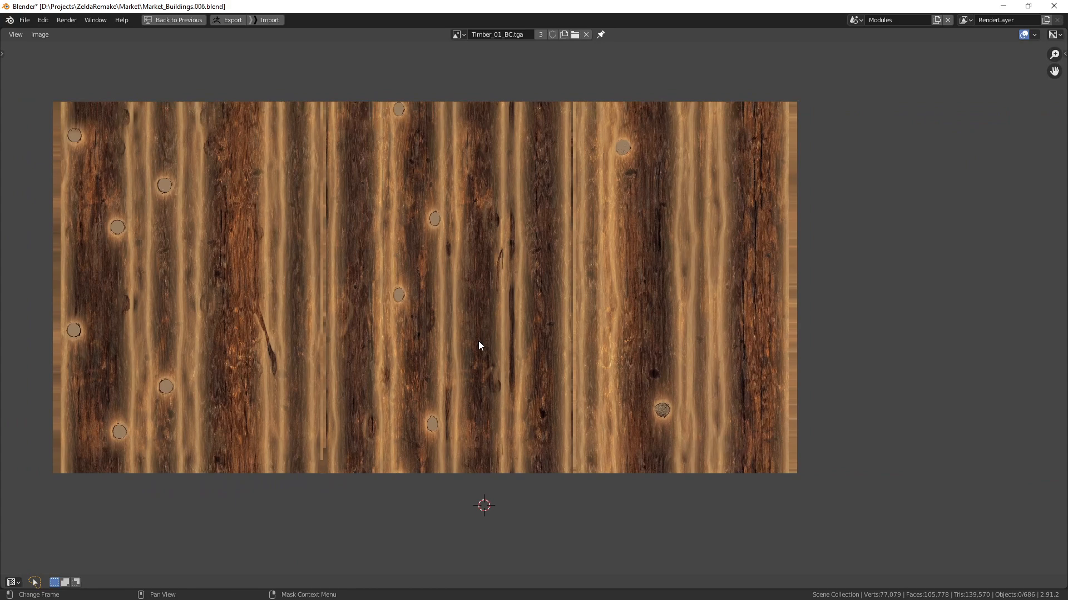
{"action": "scroll", "coordinate": [477, 341], "scroll_direction": "down", "scroll_amount": 5}
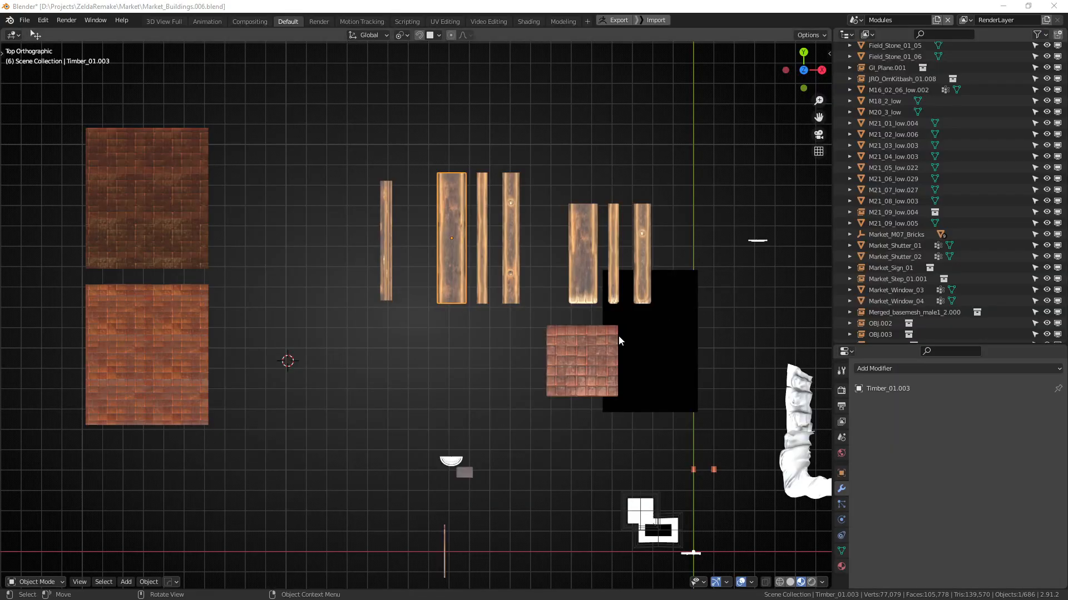
- Duplicate the wide open-ended timber beam and move it about -7.37 m in X, -6.72 m in Y and -1.41 m in Z
{"action": "middle_click_drag", "start_coordinate": [618, 336], "coordinate": [510, 312]}
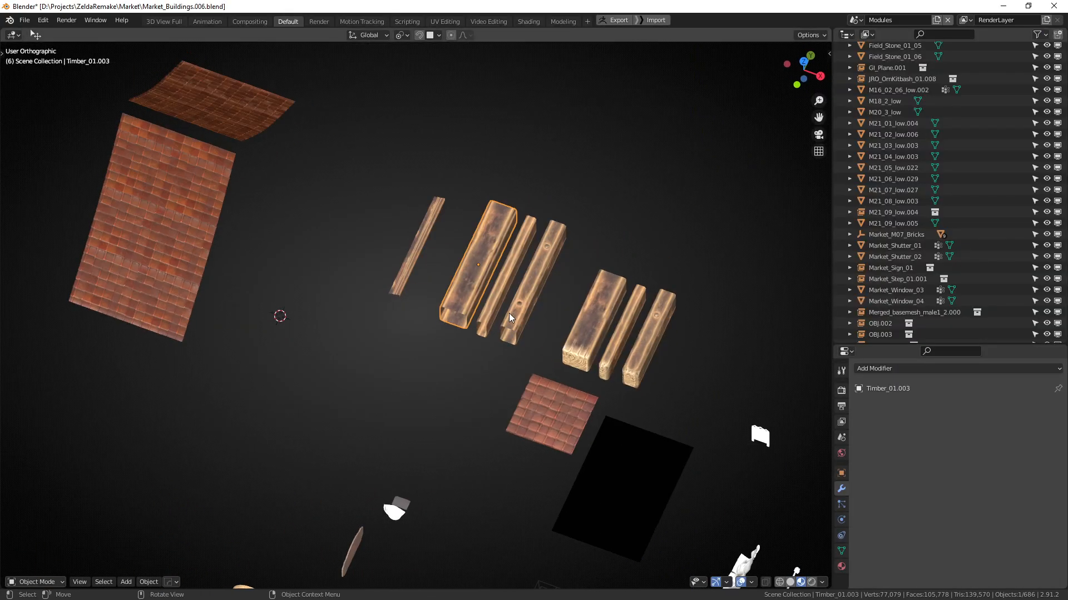
{"action": "scroll", "coordinate": [558, 251], "scroll_direction": "up", "scroll_amount": 3}
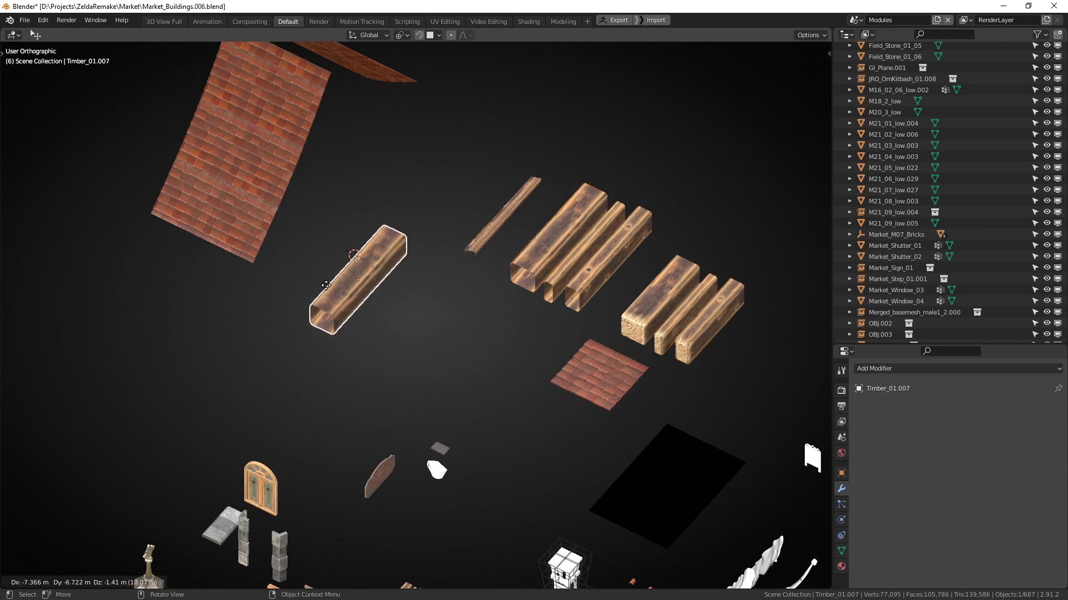
{"action": "middle_click_drag", "start_coordinate": [230, 324], "coordinate": [398, 258], "text": "shift"}
{"action": "key", "text": "period"}
- Lengthen the duplicated timber beam into a very long piece by sliding its end edges in Edit Mode
{"action": "left_click", "coordinate": [327, 174]}
{"action": "middle_click_drag", "start_coordinate": [293, 290], "coordinate": [424, 286], "text": "shift"}
{"action": "scroll", "coordinate": [396, 252], "scroll_direction": "up", "scroll_amount": 2}
{"action": "key", "text": "Tab"}
{"action": "left_click", "coordinate": [358, 322]}
{"action": "key", "text": "g"}
{"action": "key", "text": "g"}
{"action": "left_click", "coordinate": [118, 363]}
{"action": "scroll", "coordinate": [378, 243], "scroll_direction": "down", "scroll_amount": 3}
{"action": "middle_click_drag", "start_coordinate": [378, 243], "coordinate": [651, 112], "text": "shift"}
{"action": "key", "text": "g"}
{"action": "key", "text": "g"}
{"action": "left_click", "coordinate": [298, 317]}
- Add many evenly spaced loop cuts along the full length of the stretched timber beam
{"action": "key", "text": "alt+a"}
{"action": "middle_click_drag", "start_coordinate": [359, 282], "coordinate": [424, 339]}
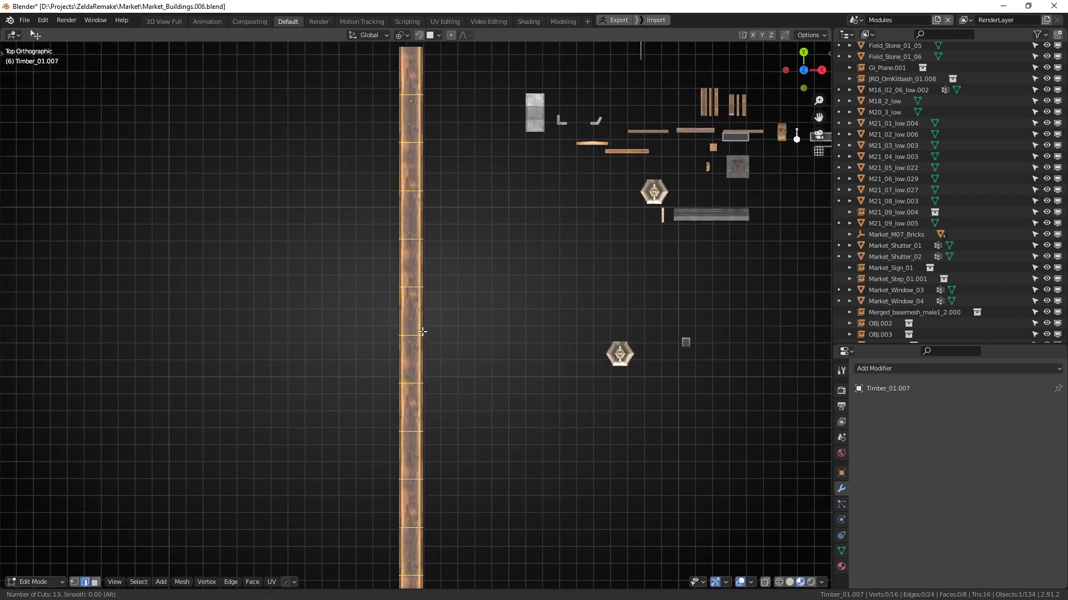
{"action": "key", "text": "Escape"}
{"action": "key", "text": "Tab"}
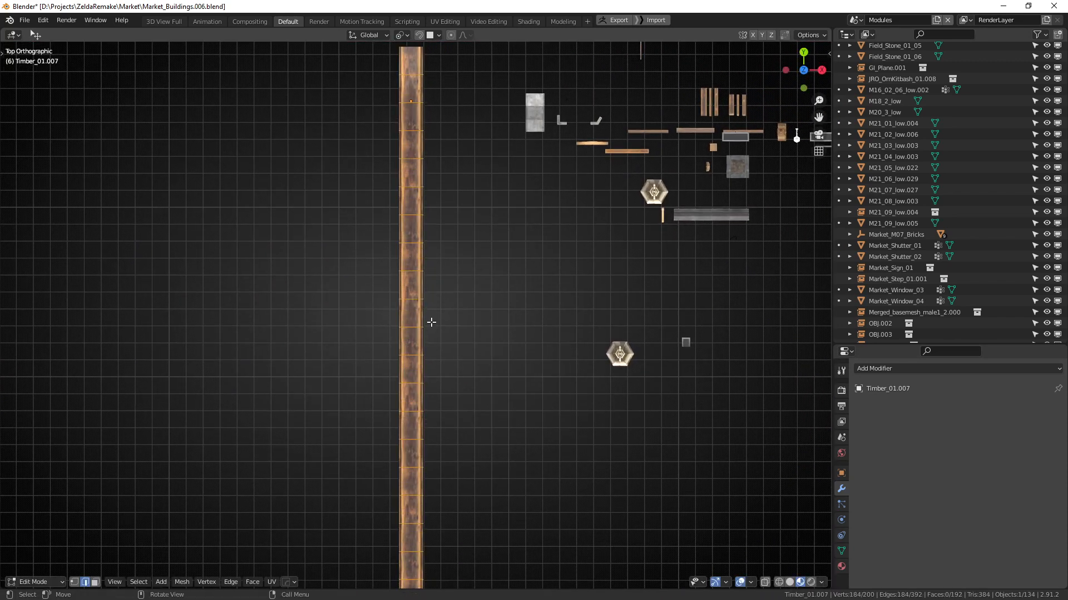
{"action": "scroll", "coordinate": [479, 346], "scroll_direction": "up", "scroll_amount": 2}
{"action": "middle_click_drag", "start_coordinate": [480, 346], "coordinate": [479, 302], "text": "shift"}
- Bend the long timber beam into a wavy, irregular shape with the Grab brush in Sculpt Mode
{"action": "key", "text": "ctrl+Tab"}
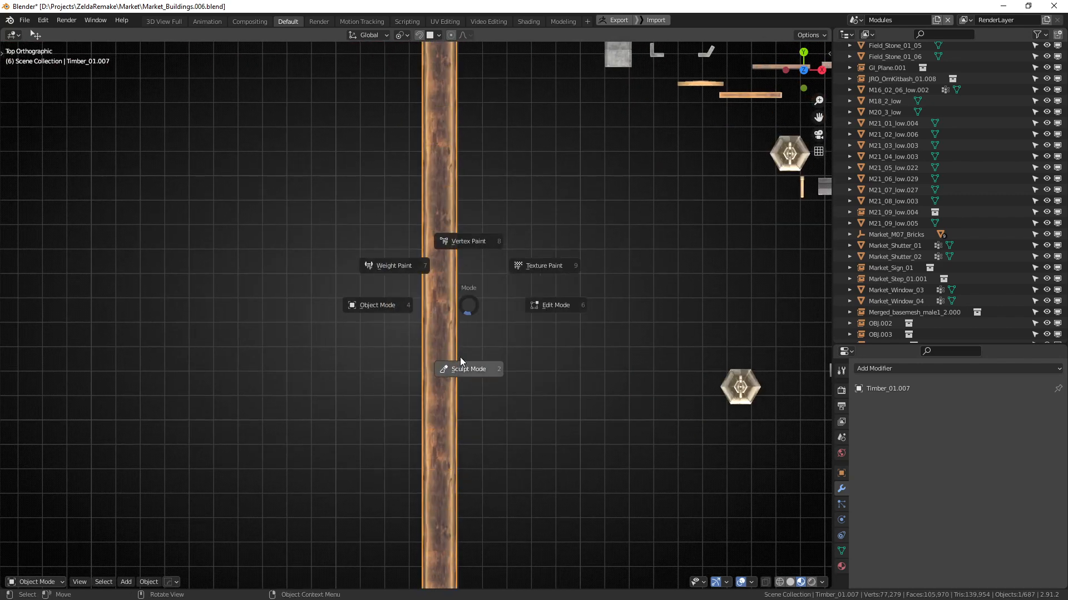
{"action": "left_click", "coordinate": [459, 360]}
{"action": "left_click_drag", "start_coordinate": [443, 330], "coordinate": [460, 317]}
{"action": "middle_click_drag", "start_coordinate": [459, 317], "coordinate": [461, 347], "text": "shift"}
{"action": "left_click_drag", "start_coordinate": [434, 243], "coordinate": [411, 243]}
{"action": "middle_click_drag", "start_coordinate": [434, 111], "coordinate": [442, 230], "text": "shift"}
{"action": "left_click_drag", "start_coordinate": [442, 223], "coordinate": [470, 218]}
{"action": "middle_click_drag", "start_coordinate": [448, 345], "coordinate": [462, 207], "text": "shift"}
{"action": "scroll", "coordinate": [462, 208], "scroll_direction": "down", "scroll_amount": 2}
{"action": "middle_click_drag", "start_coordinate": [453, 370], "coordinate": [466, 224], "text": "shift"}
{"action": "left_click_drag", "start_coordinate": [476, 328], "coordinate": [467, 328]}
{"action": "scroll", "coordinate": [467, 328], "scroll_direction": "down", "scroll_amount": 4}
{"action": "scroll", "coordinate": [467, 329], "scroll_direction": "up", "scroll_amount": 3}
- Return to Object Mode and delete the bent timber beam
{"action": "key", "text": "ctrl+Tab"}
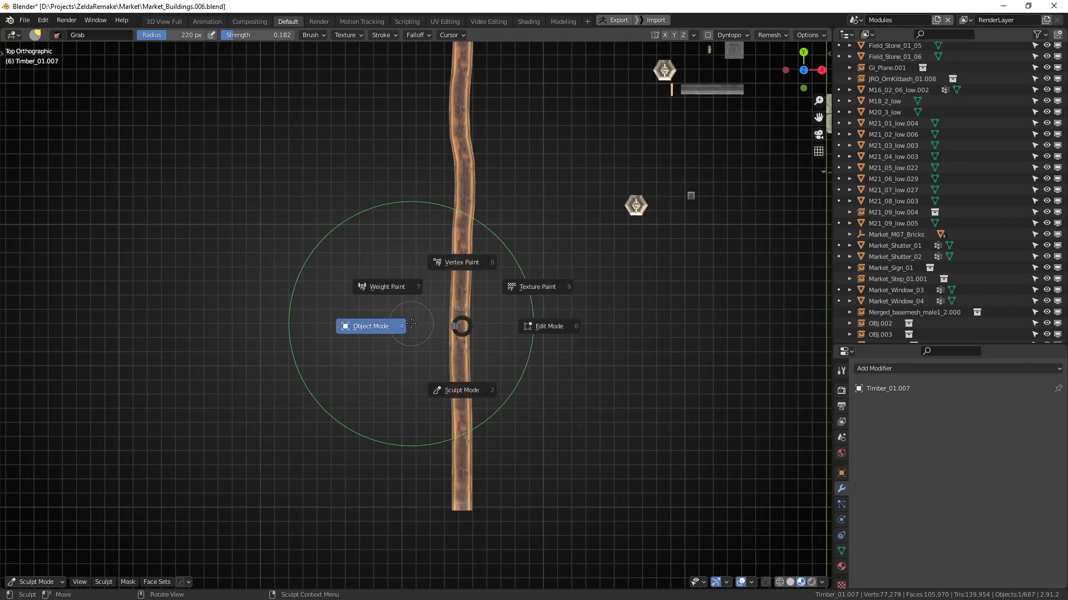
{"action": "left_click", "coordinate": [411, 324]}
{"action": "middle_click_drag", "start_coordinate": [489, 287], "coordinate": [474, 315], "text": "shift"}
{"action": "key", "text": "x"}
{"action": "key", "text": "Return"}
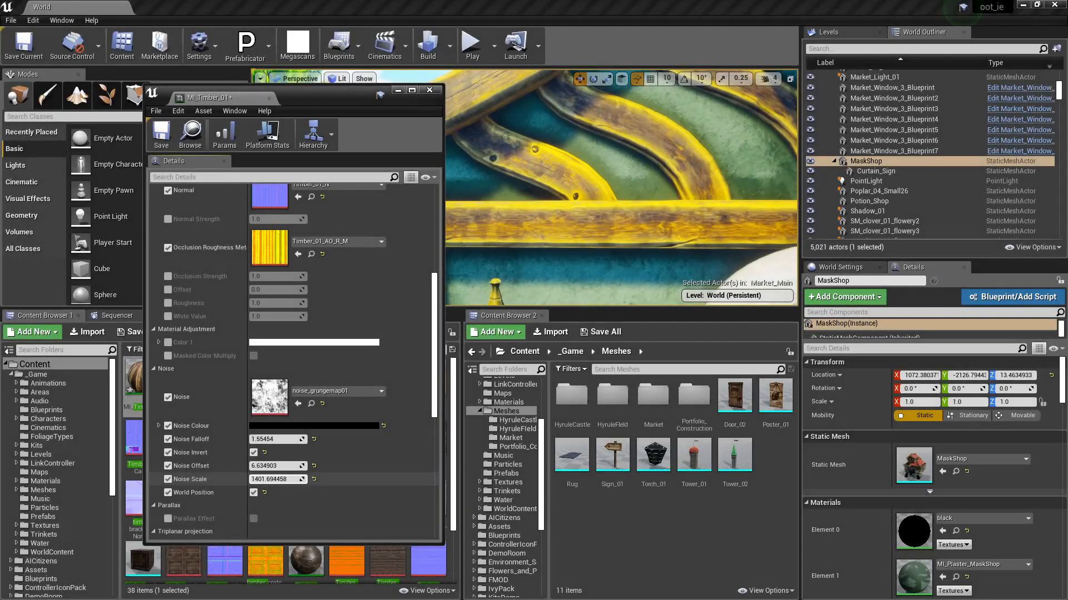
- Switch to Unreal Editor and set MI_Timber_01's Noise Scale to about 1466.8, Noise Offset to about 5.37 and Noise Falloff to about 6.24
{"action": "mouse_move", "coordinate": [277, 479]}
{"action": "left_mouse_down"}
{"action": "mouse_move", "coordinate": [295, 480]}
{"action": "mouse_move", "coordinate": [295, 466]}
{"action": "mouse_move", "coordinate": [279, 466]}
{"action": "mouse_move", "coordinate": [290, 466]}
{"action": "left_mouse_up"}
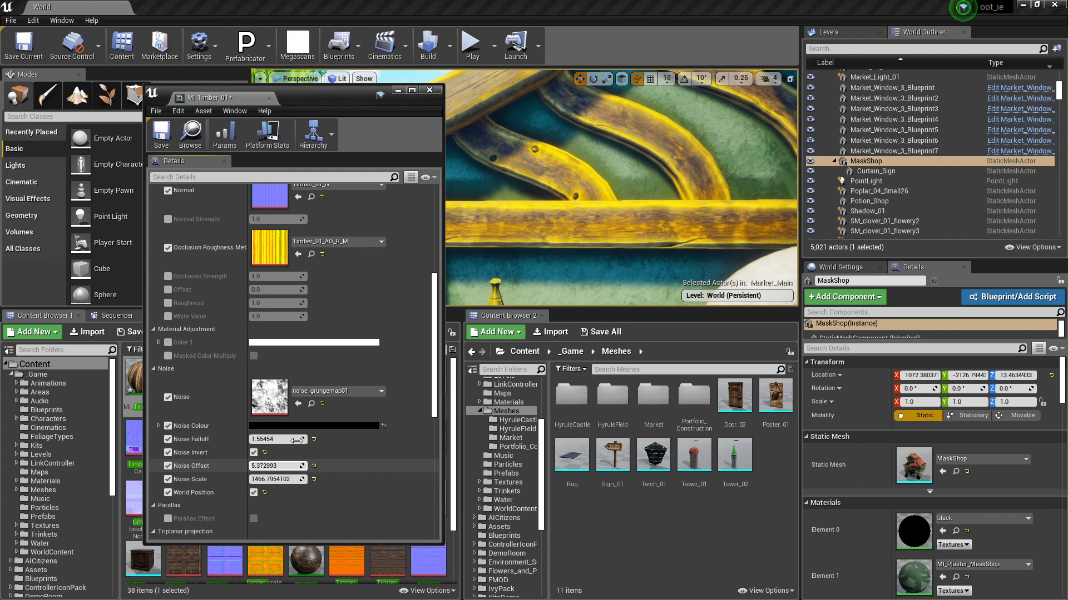
{"action": "left_click", "coordinate": [287, 426]}
{"action": "left_click", "coordinate": [503, 573]}
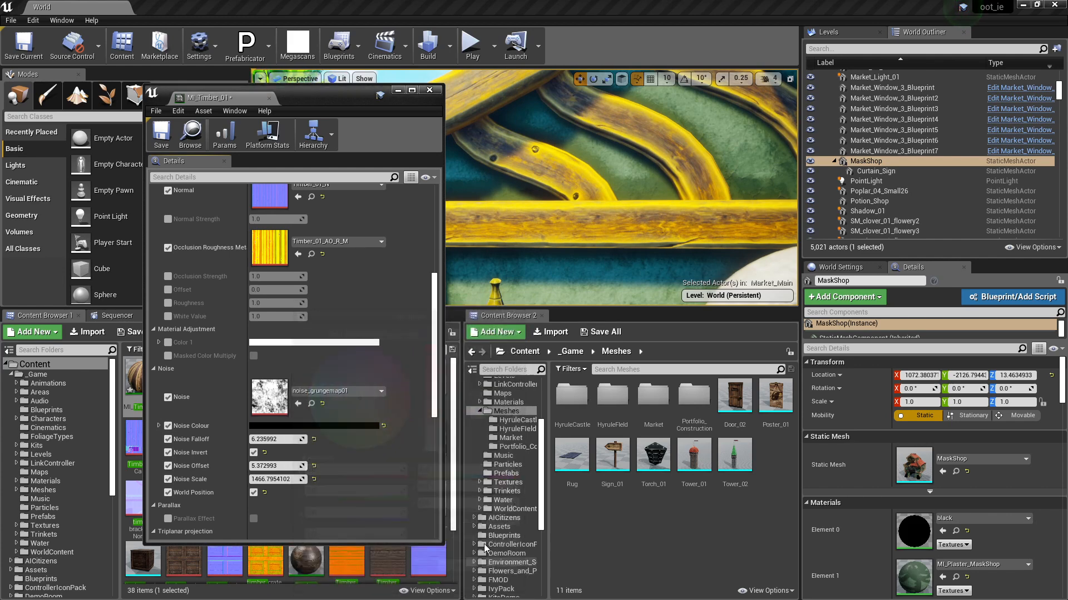
- Undo the last Noise Falloff and Noise Offset changes on the timber material
{"action": "key", "text": "ctrl+z"}
{"action": "key", "text": "ctrl+z"}
{"action": "key", "text": "ctrl+z"}
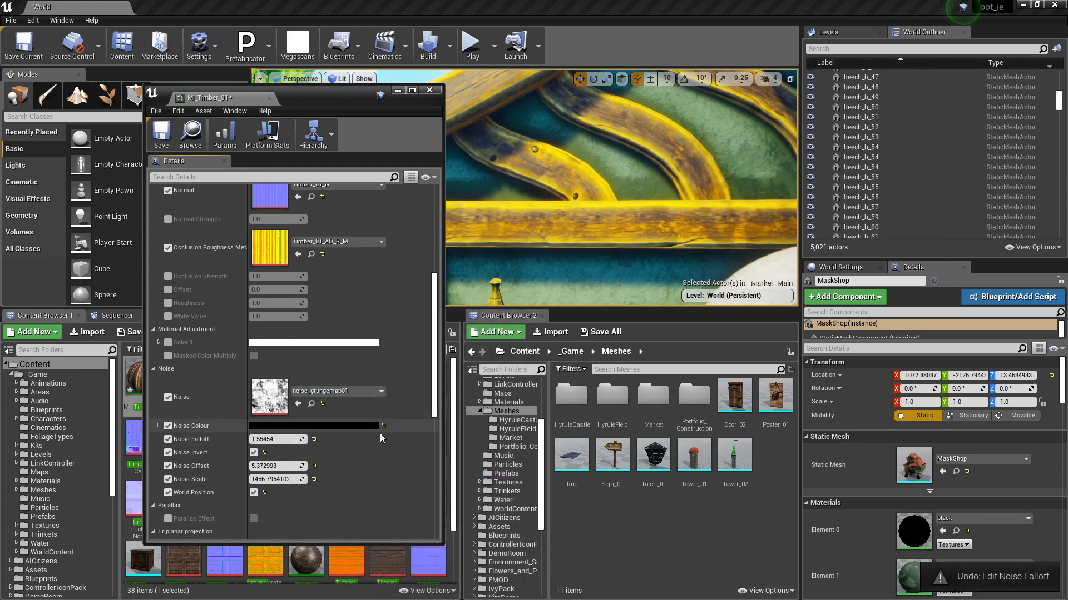
- Try a red Noise Colour on the timber material, cancel it, and readjust the Noise Falloff
{"action": "left_click", "coordinate": [331, 425]}
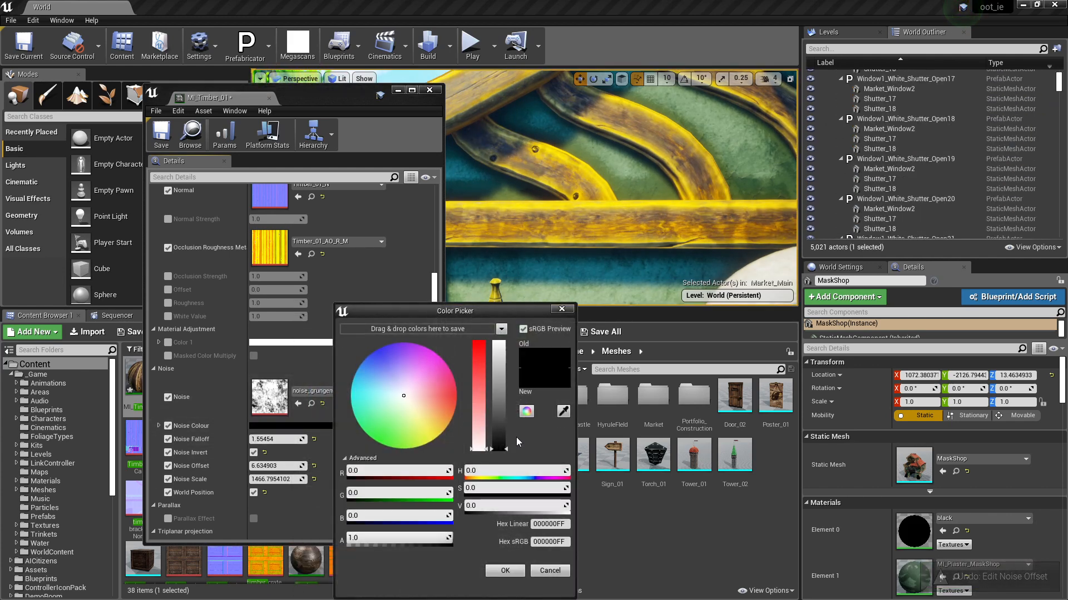
{"action": "left_click", "coordinate": [451, 398]}
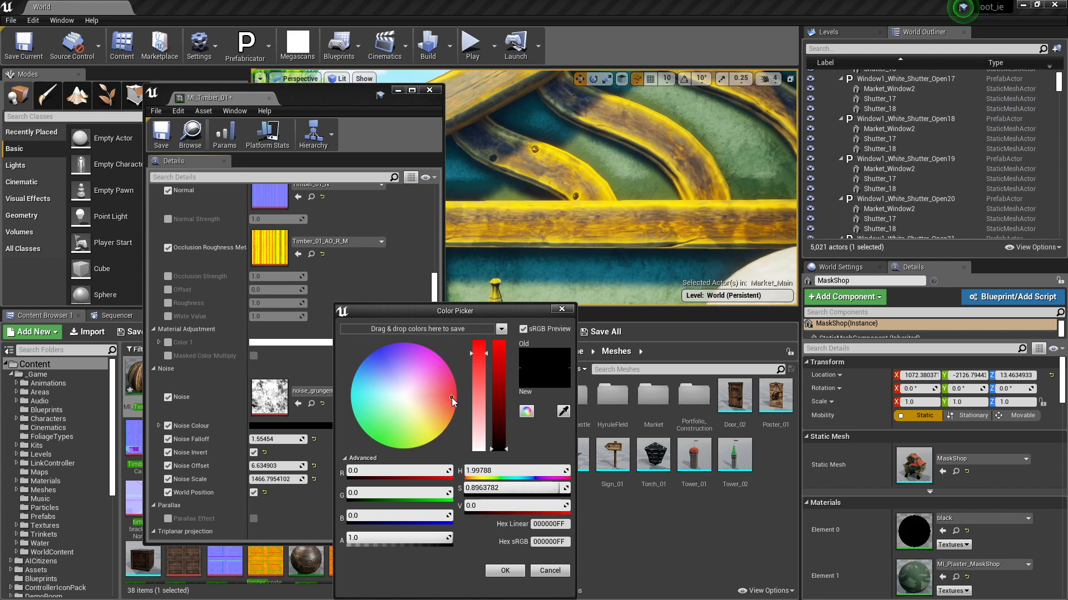
{"action": "left_click", "coordinate": [543, 569]}
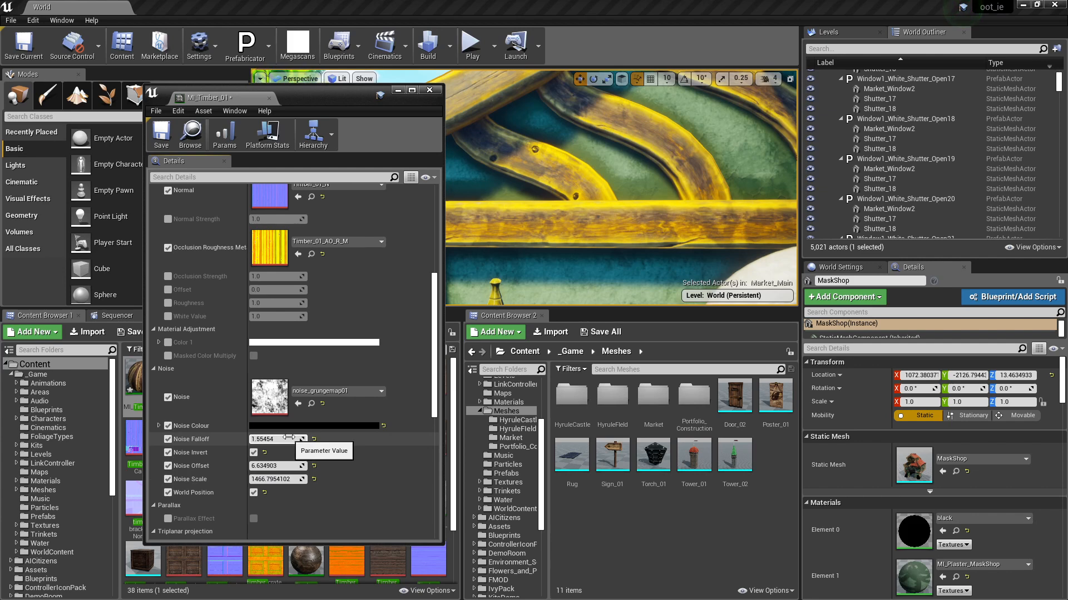
{"action": "left_click_drag", "start_coordinate": [275, 439], "coordinate": [265, 439]}
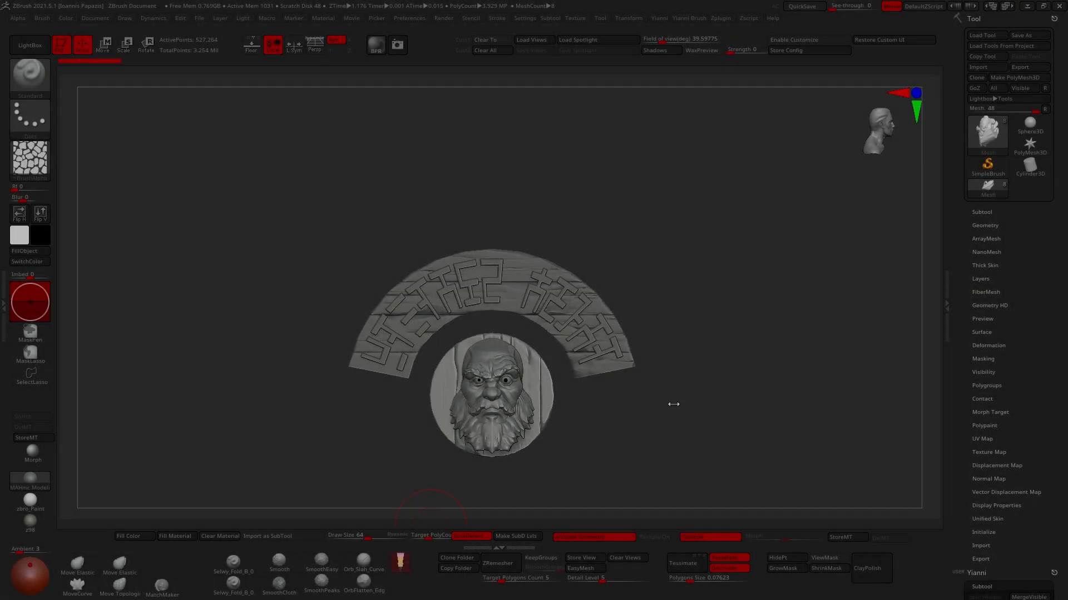
- Switch to ZBrush and examine the sculpted market signs and their subtools from several angles
{"action": "left_click_drag", "start_coordinate": [672, 406], "coordinate": [594, 405]}
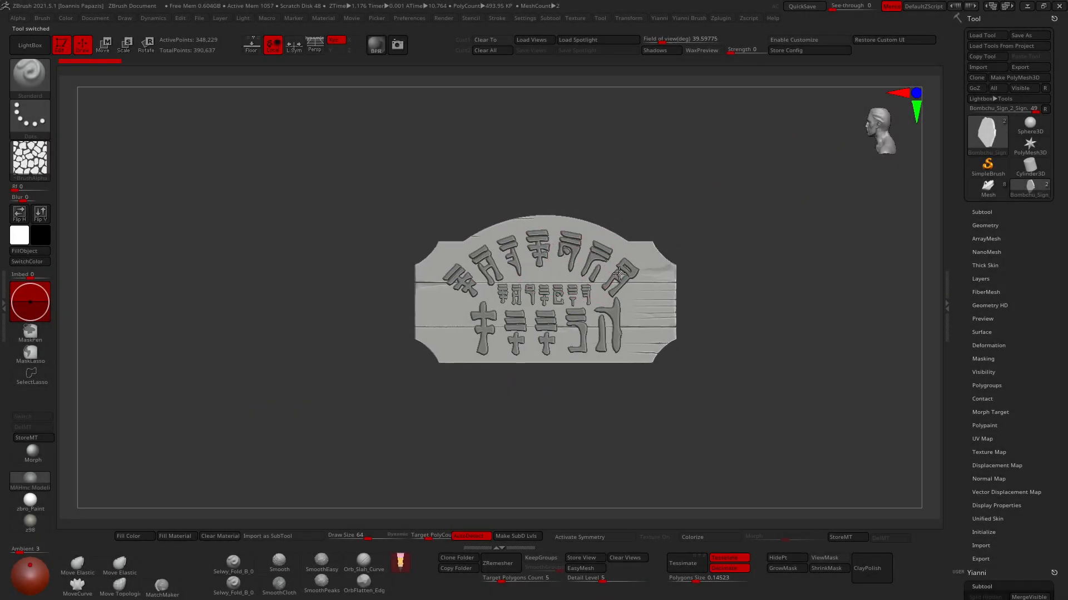
{"action": "right_click_drag", "start_coordinate": [668, 290], "coordinate": [634, 297], "text": "alt"}
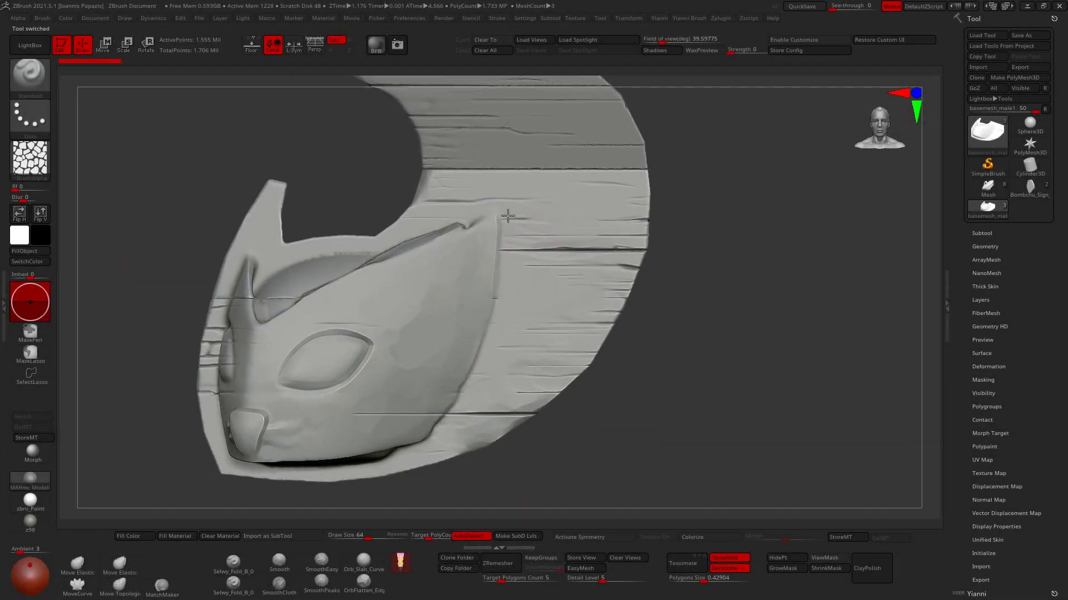
{"action": "right_click_drag", "start_coordinate": [516, 257], "coordinate": [511, 237], "text": "ctrl"}
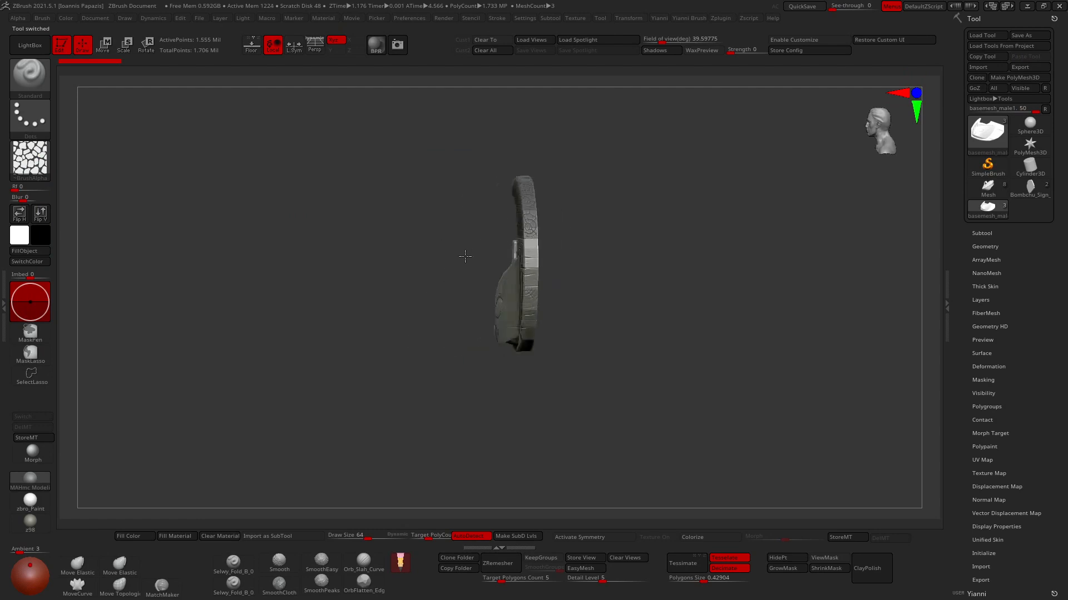
{"action": "left_click", "coordinate": [983, 233]}
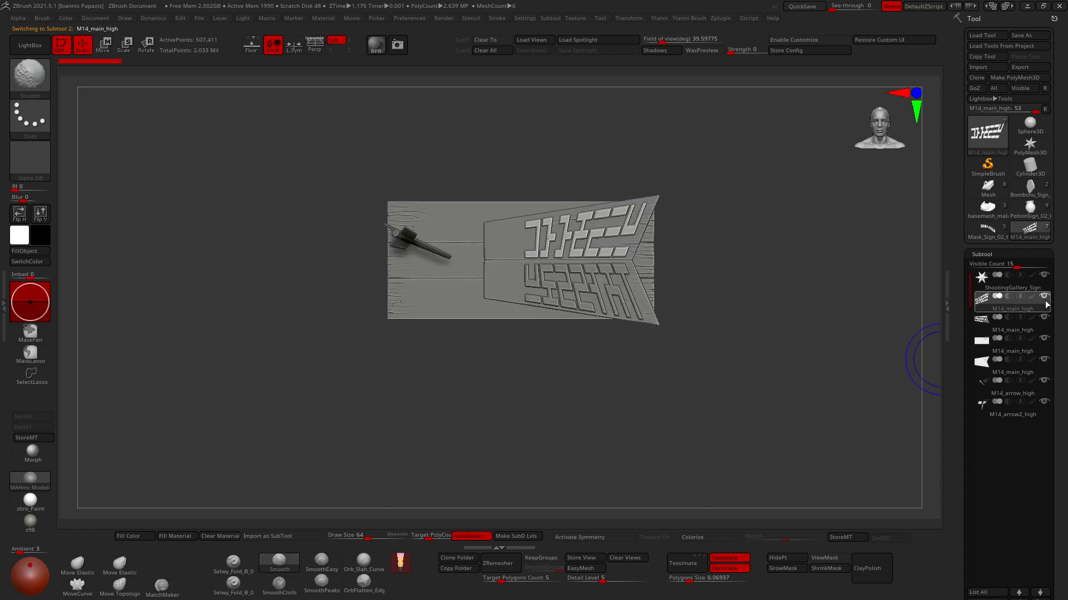
{"action": "mouse_move", "coordinate": [593, 306]}
{"action": "right_mouse_down"}
{"action": "mouse_move", "coordinate": [567, 318]}
{"action": "mouse_move", "coordinate": [542, 287]}
{"action": "mouse_move", "coordinate": [514, 288]}
{"action": "right_mouse_up"}
{"action": "left_click", "coordinate": [542, 287], "text": "alt"}
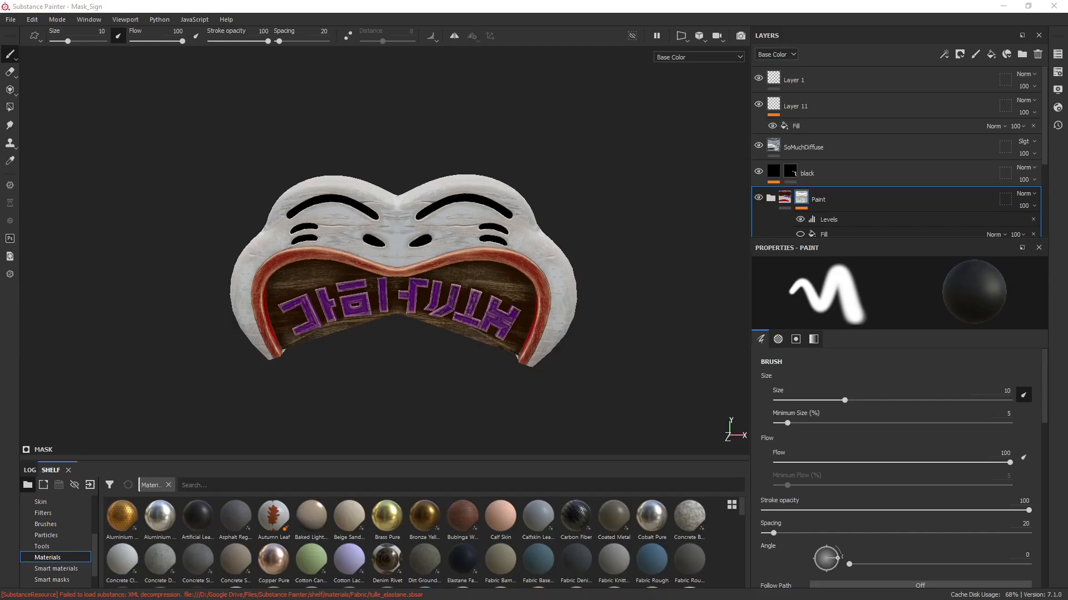
- Switch to Substance Painter and examine the textured mask, shooting gallery, potion and Bombchu signs from several angles
{"action": "mouse_move", "coordinate": [392, 283]}
{"action": "left_mouse_down", "text": "alt"}
{"action": "mouse_move", "coordinate": [543, 279]}
{"action": "mouse_move", "coordinate": [328, 286]}
{"action": "left_mouse_up", "text": "alt"}
{"action": "left_click_drag", "start_coordinate": [521, 295], "coordinate": [564, 312], "text": "alt"}
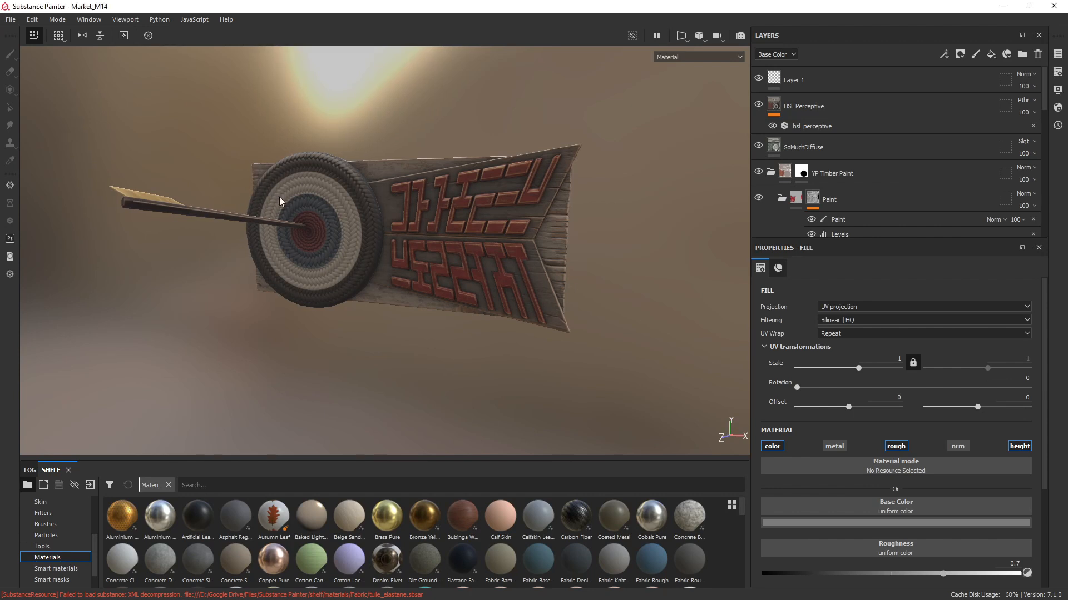
{"action": "left_click_drag", "start_coordinate": [280, 201], "coordinate": [690, 50], "text": "alt"}
{"action": "left_click", "coordinate": [675, 87]}
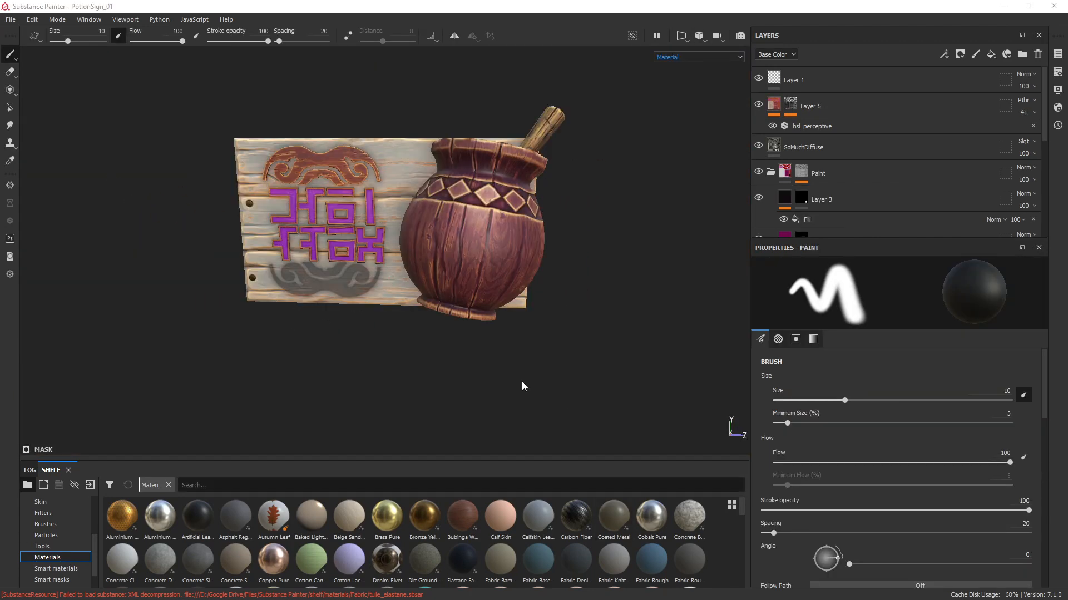
{"action": "left_click_drag", "start_coordinate": [522, 386], "coordinate": [453, 336], "text": "alt"}
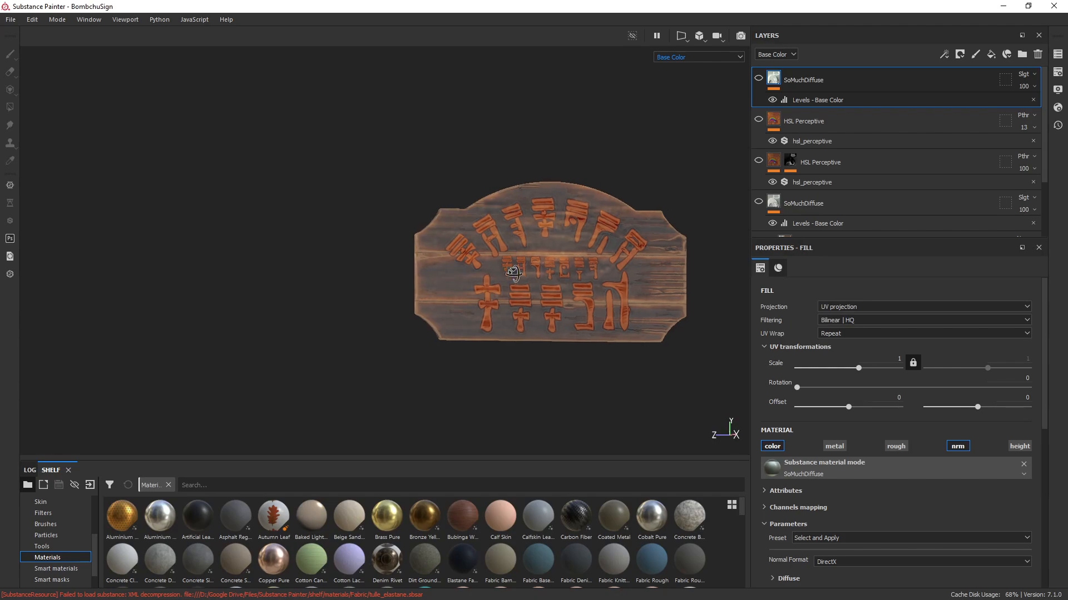
{"action": "left_click_drag", "start_coordinate": [512, 273], "coordinate": [489, 276], "text": "alt"}
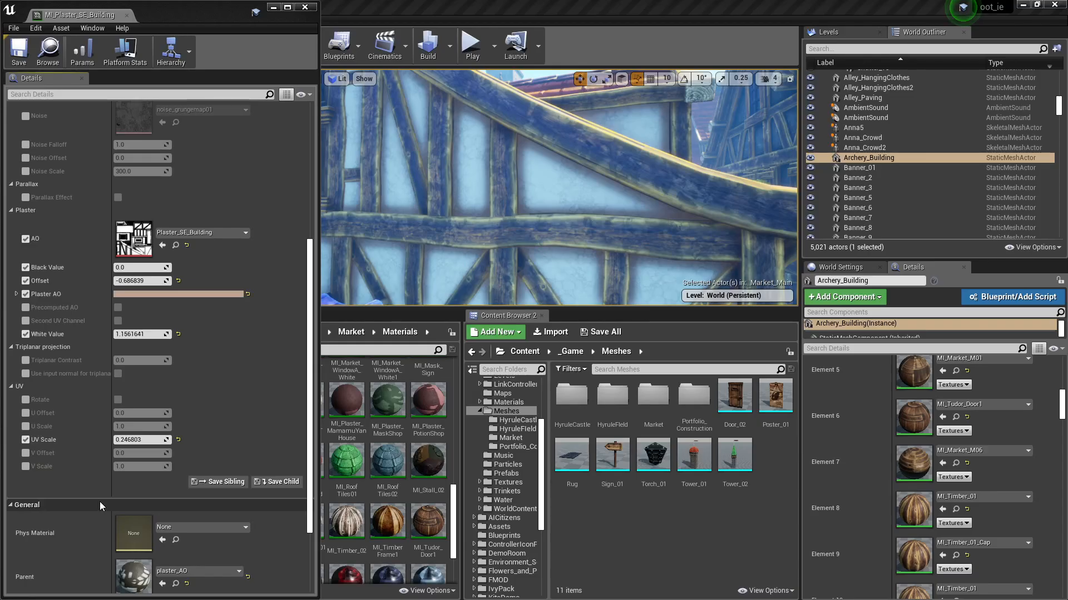
- Switch to Unreal Editor, set MI_Plaster_SE_Building's plaster Offset to about -0.5, and inspect its Plaster_SE_Building AO texture up close
{"action": "left_click_drag", "start_coordinate": [148, 279], "coordinate": [149, 279]}
{"action": "double_click", "coordinate": [136, 243]}
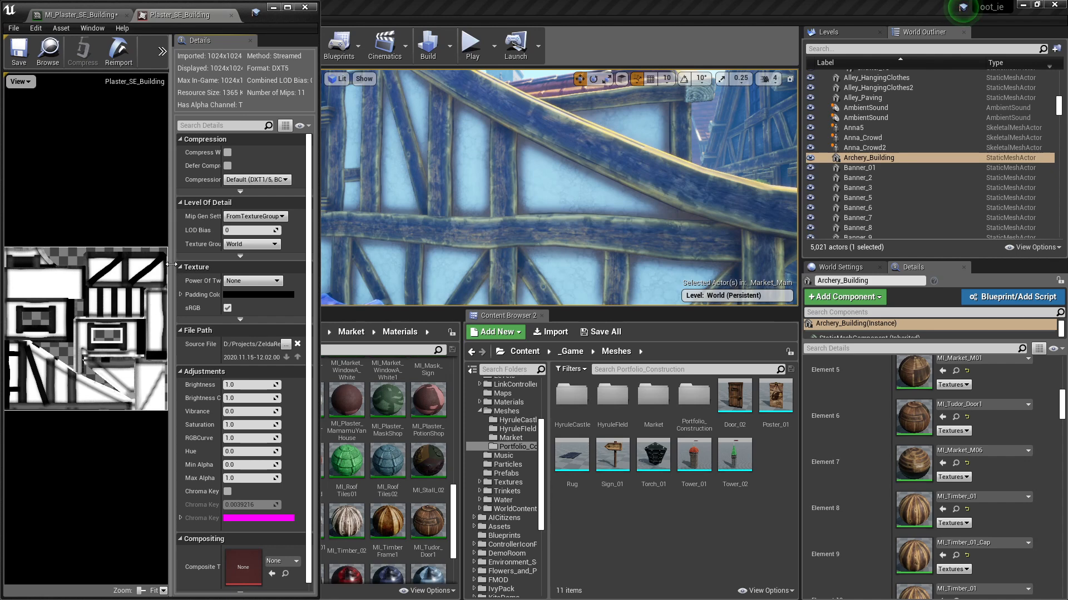
{"action": "scroll", "coordinate": [53, 343], "scroll_direction": "up", "scroll_amount": 5}
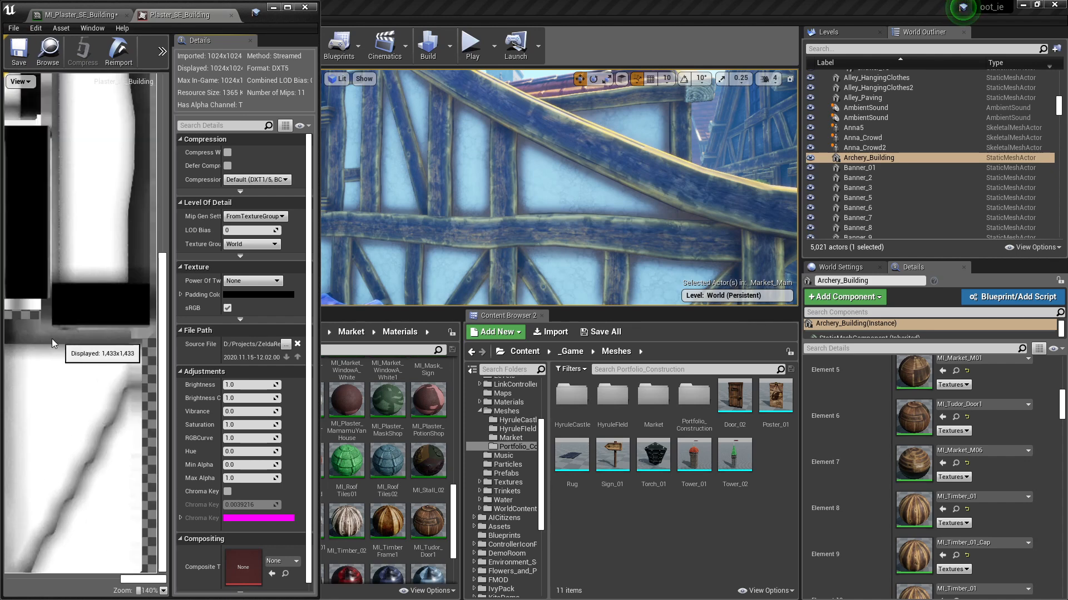
{"action": "double_click", "coordinate": [238, 10]}
{"action": "scroll", "coordinate": [260, 340], "scroll_direction": "down", "scroll_amount": 5}
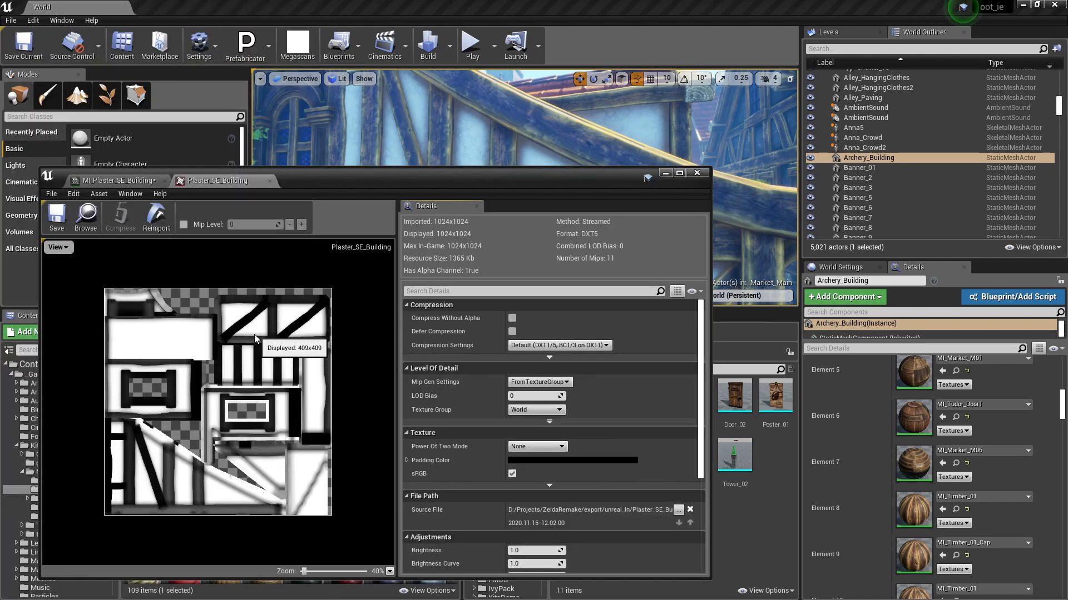
{"action": "scroll", "coordinate": [255, 334], "scroll_direction": "up", "scroll_amount": 2}
{"action": "left_click_drag", "start_coordinate": [388, 427], "coordinate": [369, 489]}
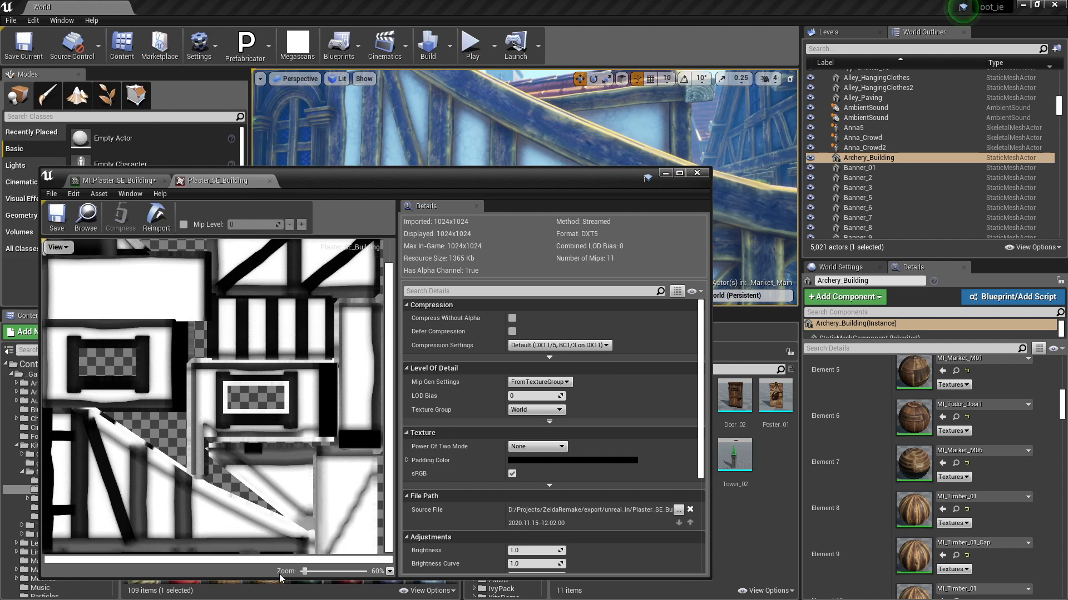
{"action": "left_click", "coordinate": [697, 173]}
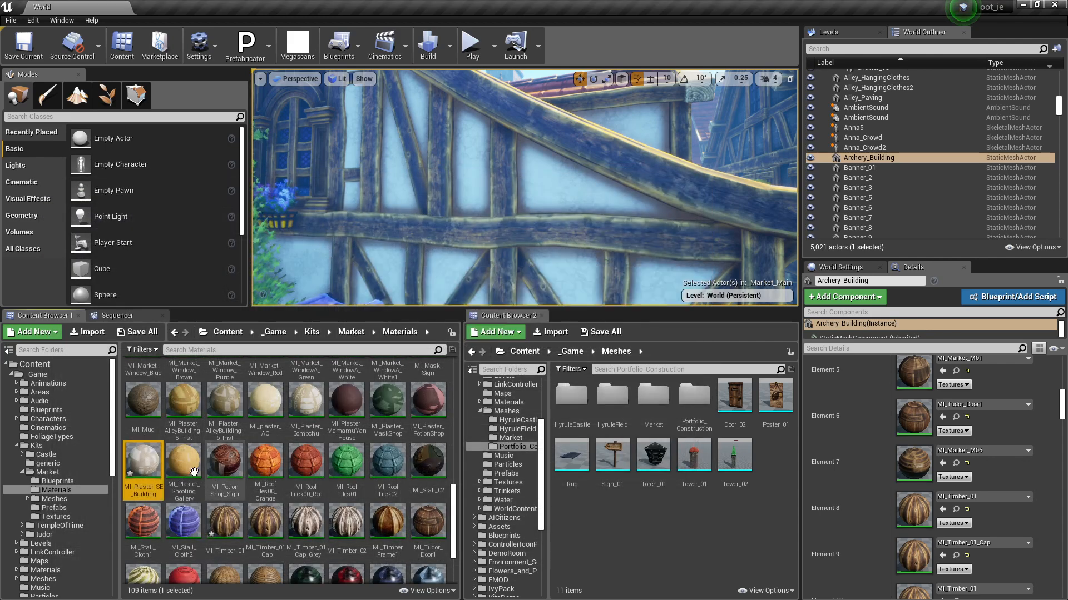
- Reopen MI_Plaster_SE_Building beside the viewport and enable its Noise Offset with a value of about 1.04
{"action": "double_click", "coordinate": [144, 461]}
{"action": "left_click_drag", "start_coordinate": [457, 181], "coordinate": [412, 138]}
{"action": "left_click_drag", "start_coordinate": [668, 259], "coordinate": [405, 260]}
{"action": "scroll", "coordinate": [98, 359], "scroll_direction": "down", "scroll_amount": 3}
{"action": "scroll", "coordinate": [97, 358], "scroll_direction": "down", "scroll_amount": 6}
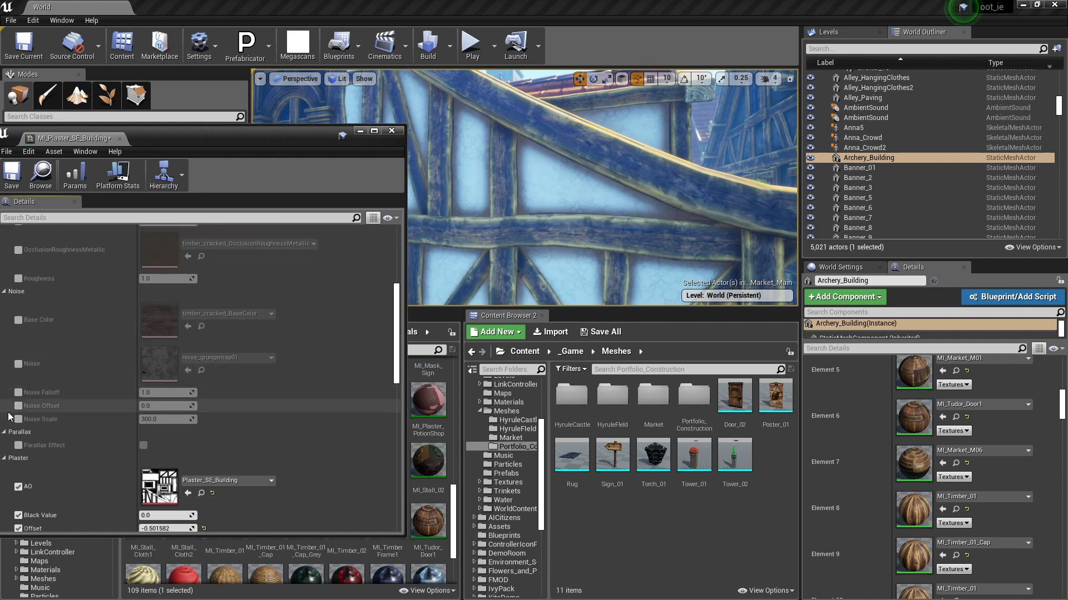
{"action": "left_click", "coordinate": [19, 406]}
{"action": "mouse_move", "coordinate": [166, 406]}
{"action": "left_mouse_down"}
{"action": "mouse_move", "coordinate": [178, 406]}
{"action": "mouse_move", "coordinate": [155, 406]}
{"action": "left_mouse_up"}
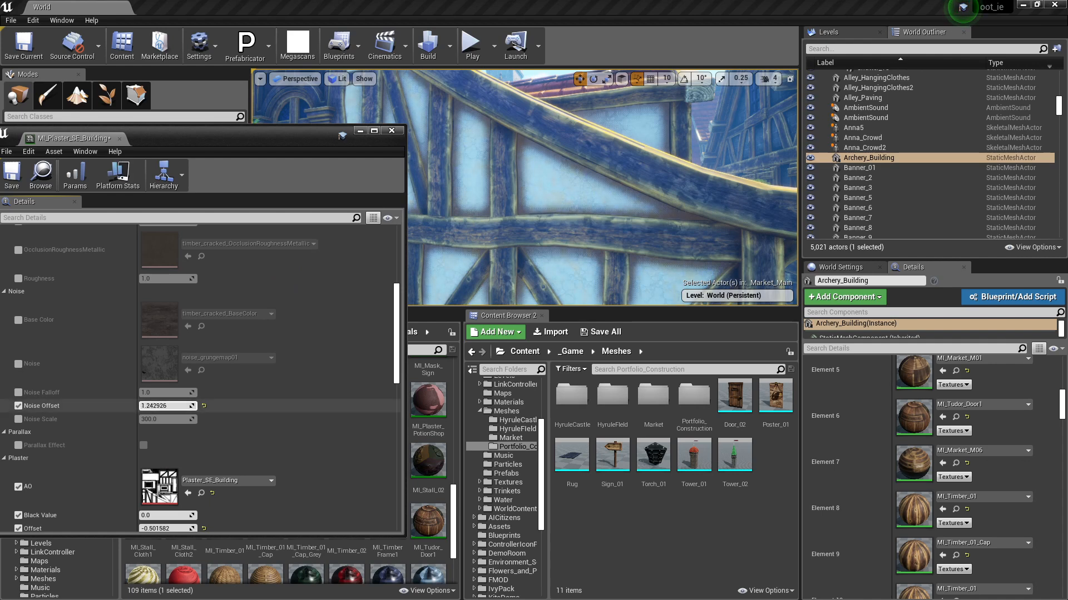
{"action": "scroll", "coordinate": [109, 379], "scroll_direction": "up", "scroll_amount": 1}
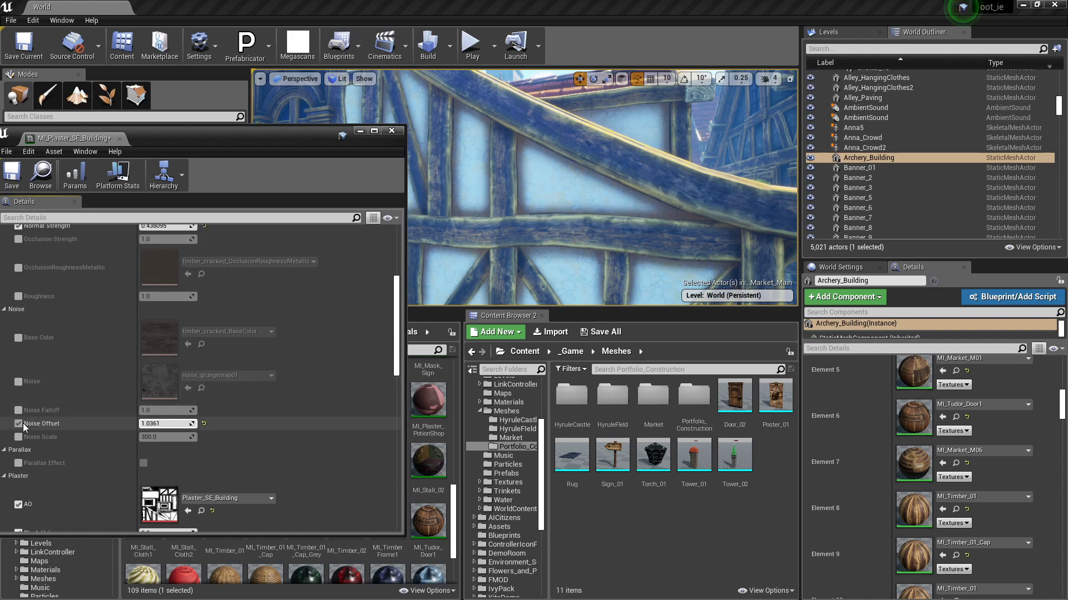
- Enable Cracked Scale in MI_Plaster_SE_Building and set it to about 0.35
{"action": "scroll", "coordinate": [35, 415], "scroll_direction": "up", "scroll_amount": 8}
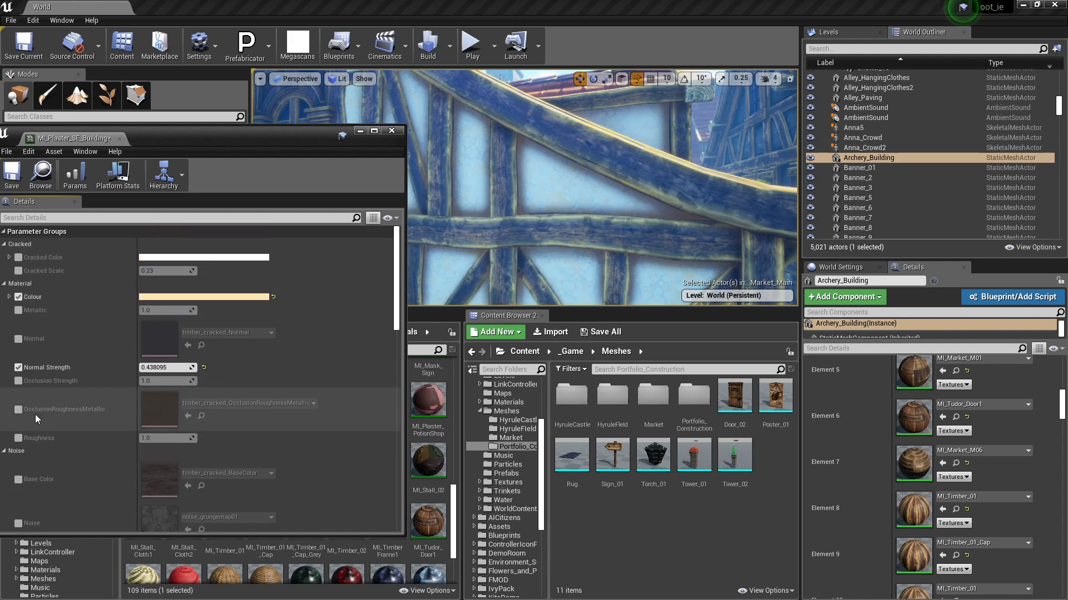
{"action": "left_click", "coordinate": [19, 271]}
{"action": "left_click_drag", "start_coordinate": [167, 271], "coordinate": [172, 271]}
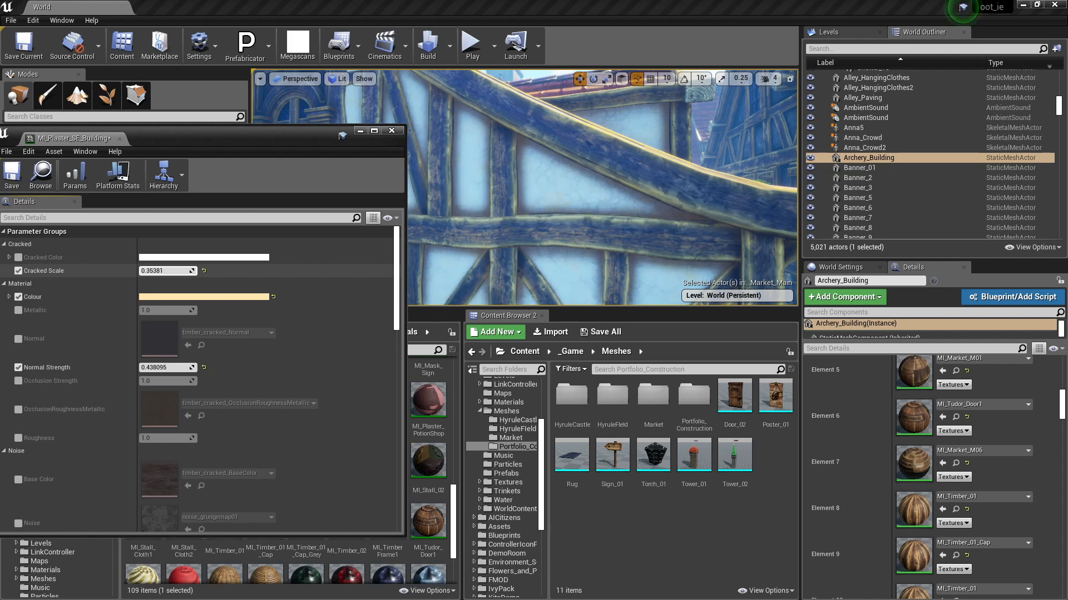
{"action": "scroll", "coordinate": [222, 374], "scroll_direction": "down", "scroll_amount": 5}
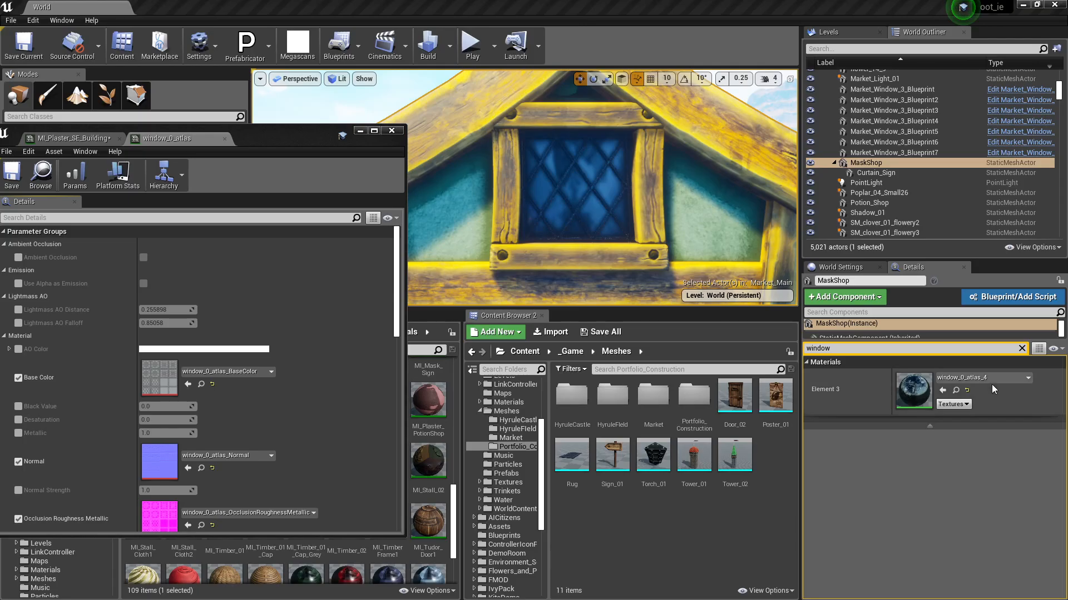
- Cycle the MaskShop window's Element 3 material through window_0_atlas_3 and window_0_atlas_2, settling on window_0_atlas
{"action": "left_click", "coordinate": [992, 375]}
{"action": "left_click", "coordinate": [974, 330]}
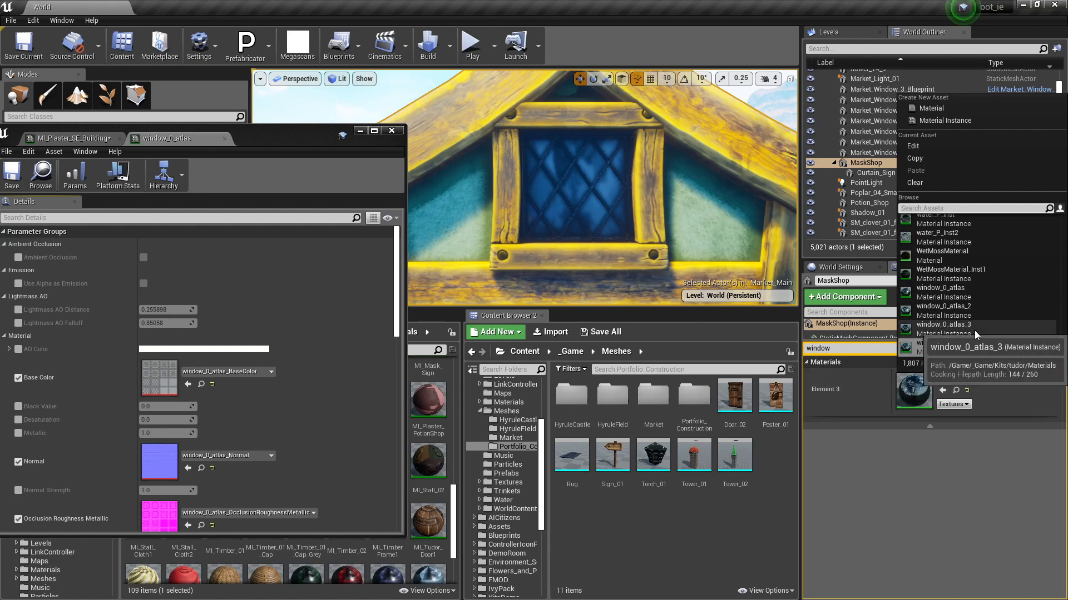
{"action": "left_click", "coordinate": [968, 377]}
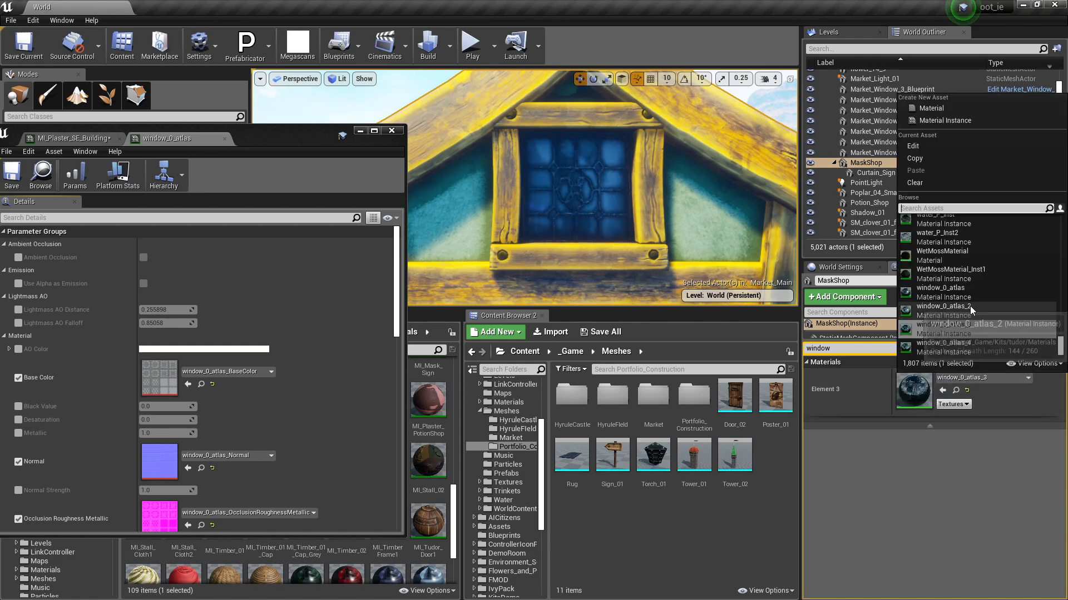
{"action": "left_click", "coordinate": [970, 307]}
{"action": "left_click", "coordinate": [956, 376]}
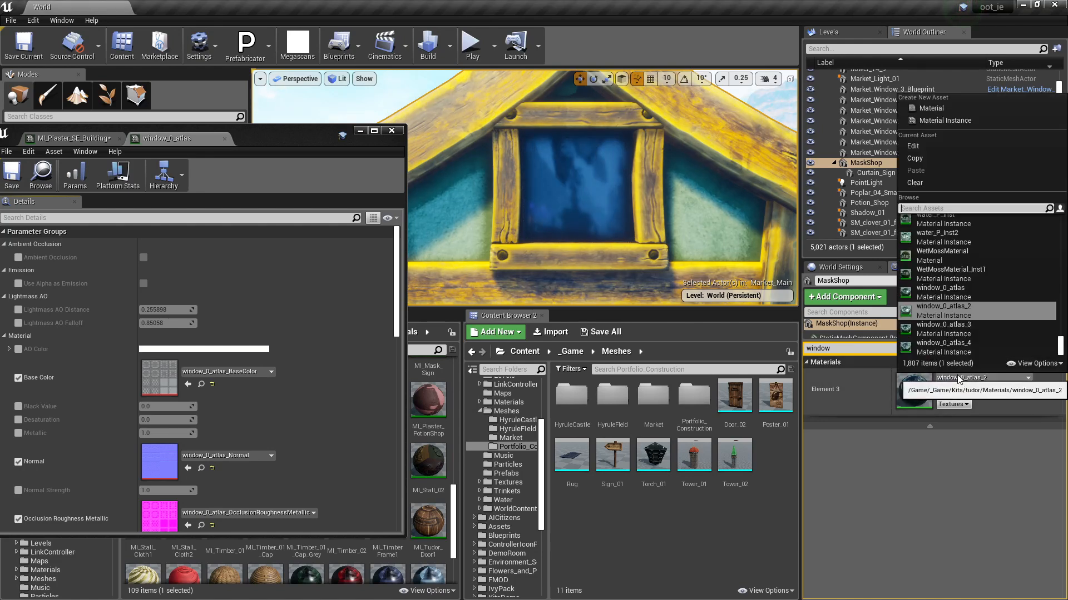
{"action": "left_click", "coordinate": [943, 289]}
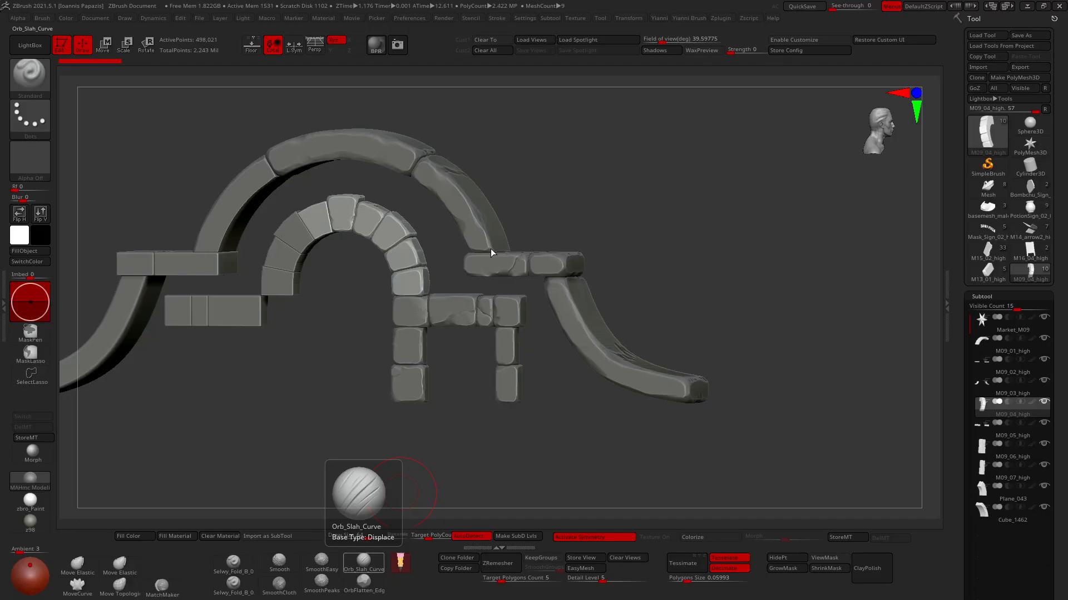
- Switch to ZBrush to examine the sculpted arch, window, shutter and column modules, and return to Unreal Editor to view the stone wall base
{"action": "right_click_drag", "start_coordinate": [490, 253], "coordinate": [462, 253]}
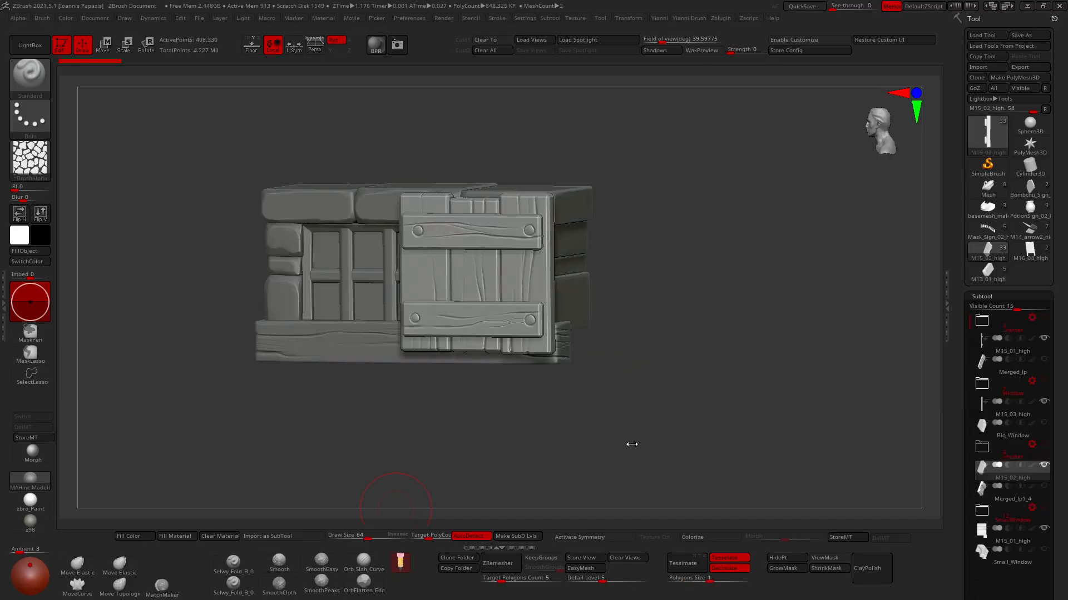
{"action": "right_click_drag", "start_coordinate": [633, 443], "coordinate": [532, 259]}
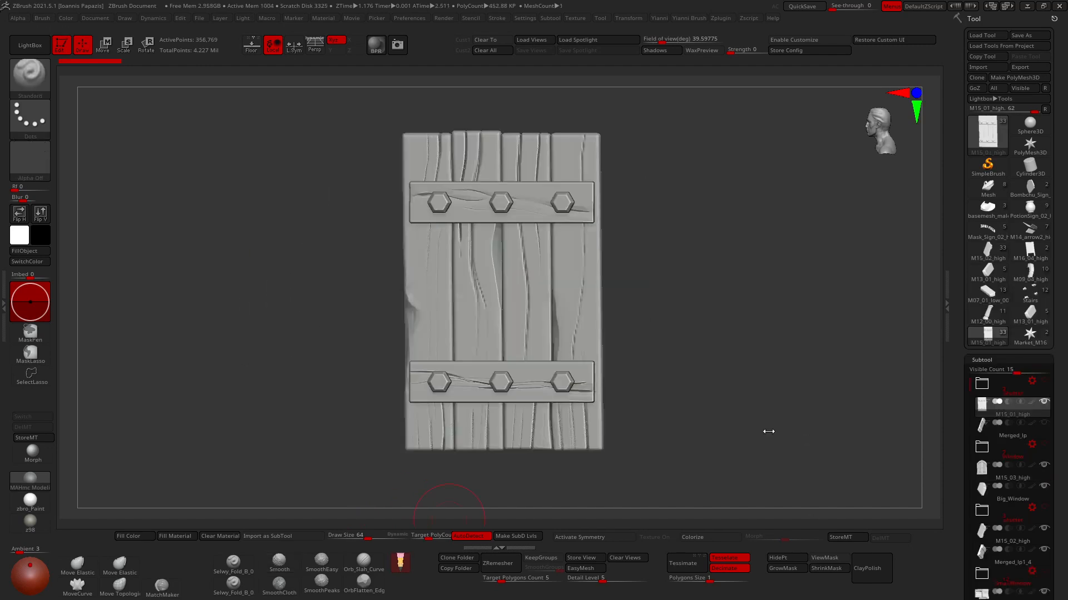
{"action": "mouse_move", "coordinate": [661, 395]}
{"action": "right_mouse_down"}
{"action": "mouse_move", "coordinate": [625, 394]}
{"action": "mouse_move", "coordinate": [660, 393]}
{"action": "mouse_move", "coordinate": [639, 396]}
{"action": "right_mouse_up"}
{"action": "key", "text": "Down"}
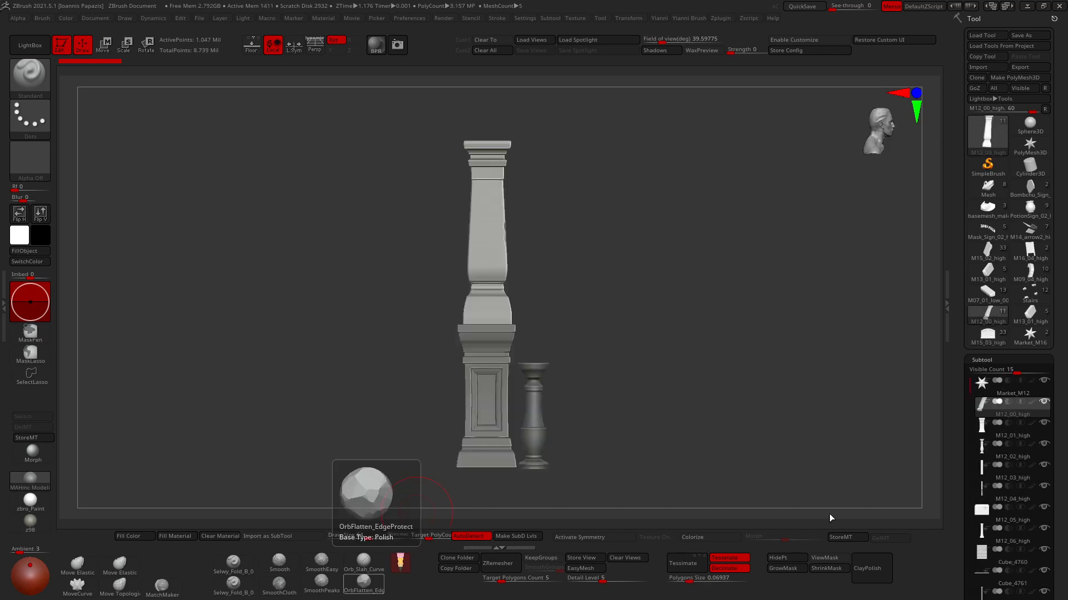
{"action": "right_click_drag", "start_coordinate": [480, 362], "coordinate": [504, 363]}
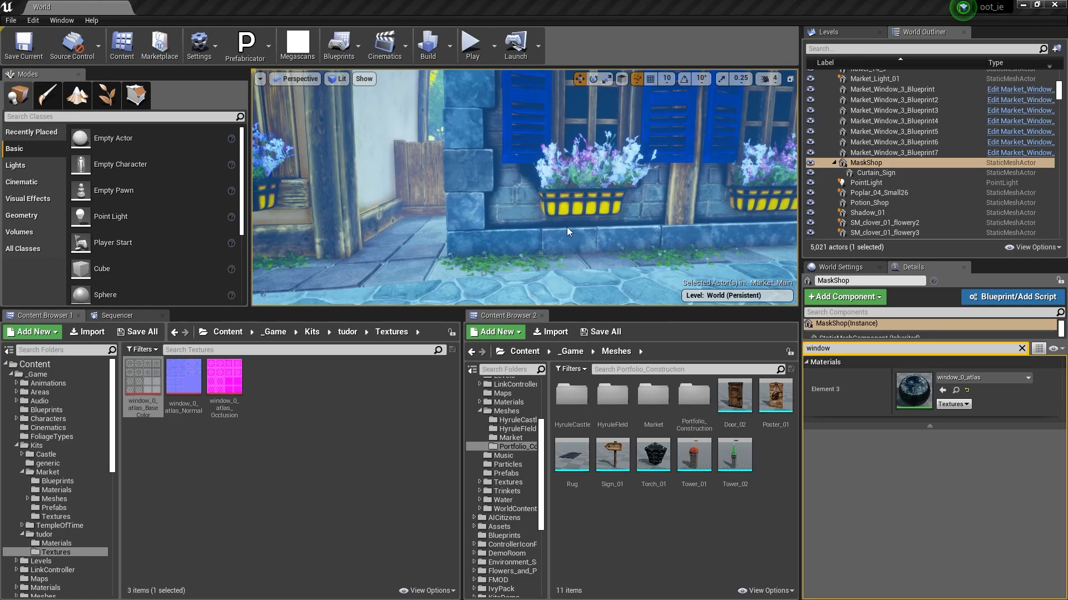
{"action": "right_click_drag", "start_coordinate": [524, 187], "coordinate": [530, 153]}
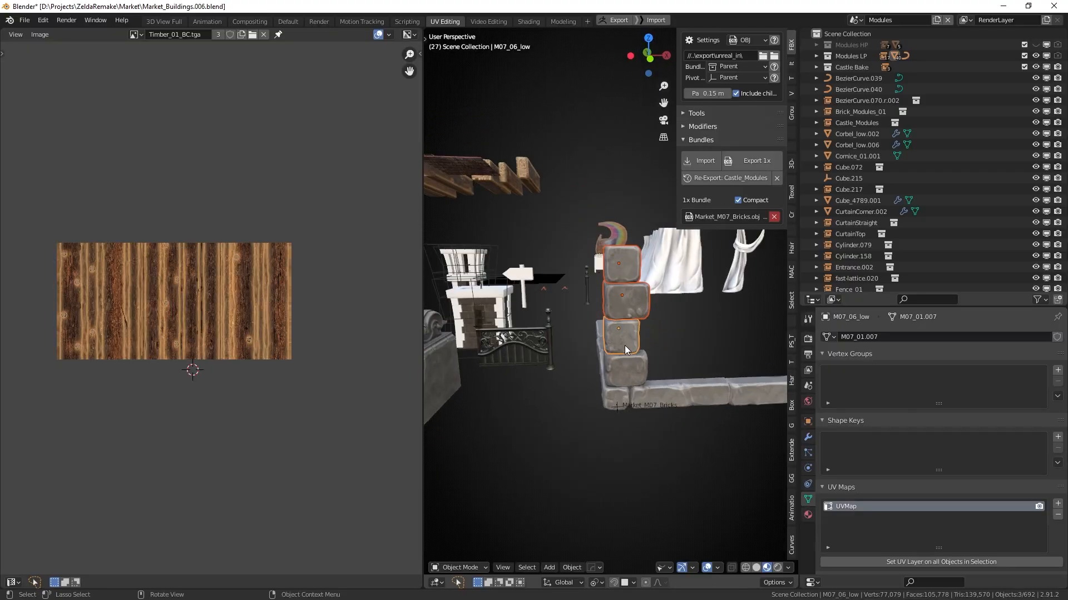
- Switch to Blender, duplicate the selected stone blocks vertically along Z, and lengthen the cornice along the global Y axis
{"action": "key", "text": "shift+d"}
{"action": "key", "text": "z"}
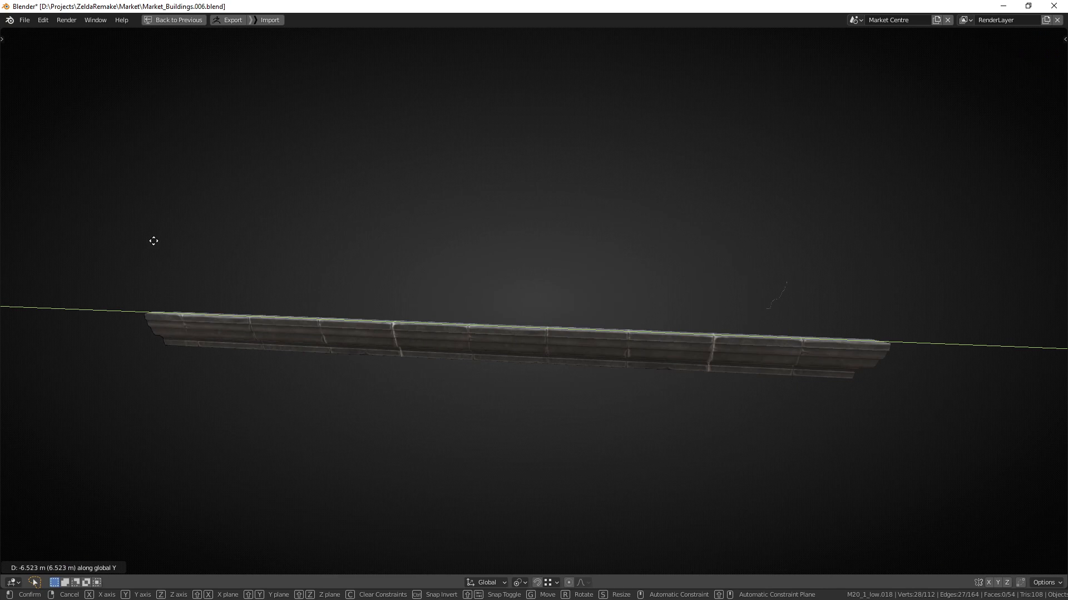
{"action": "left_click", "coordinate": [30, 235]}
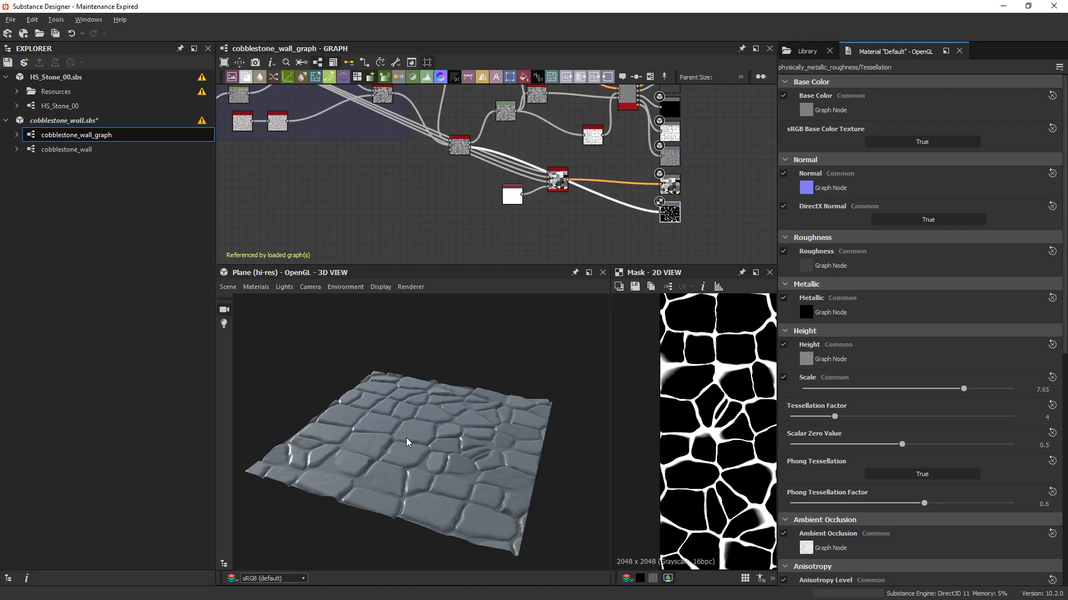
- Switch to Substance Designer and examine the cobblestone, castle wall and roof tile materials on the 3D preview plane
{"action": "left_click_drag", "start_coordinate": [407, 439], "coordinate": [378, 475]}
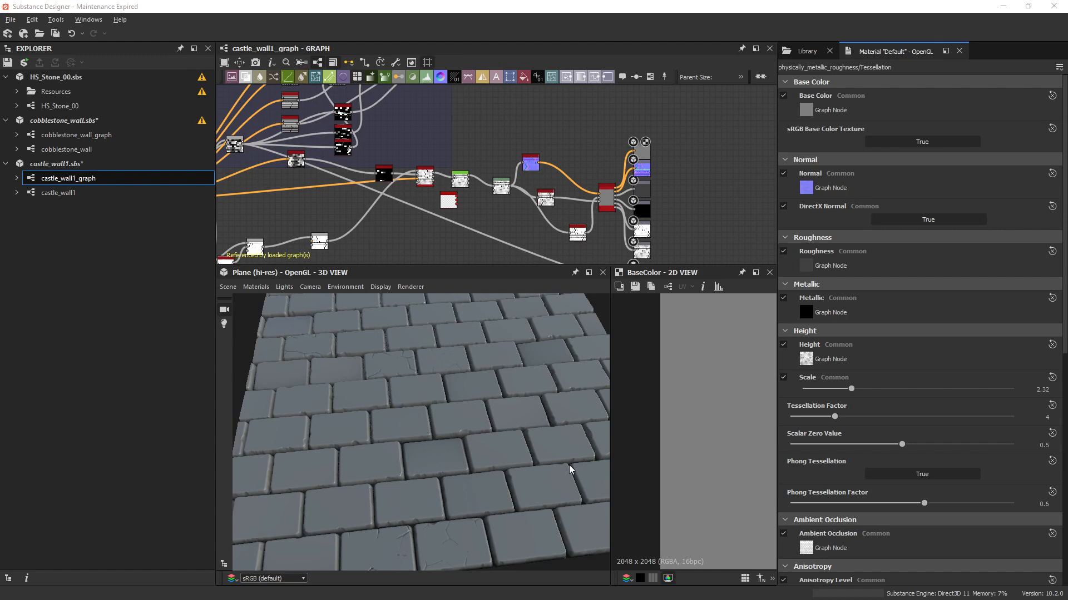
{"action": "left_click_drag", "start_coordinate": [570, 469], "coordinate": [439, 469]}
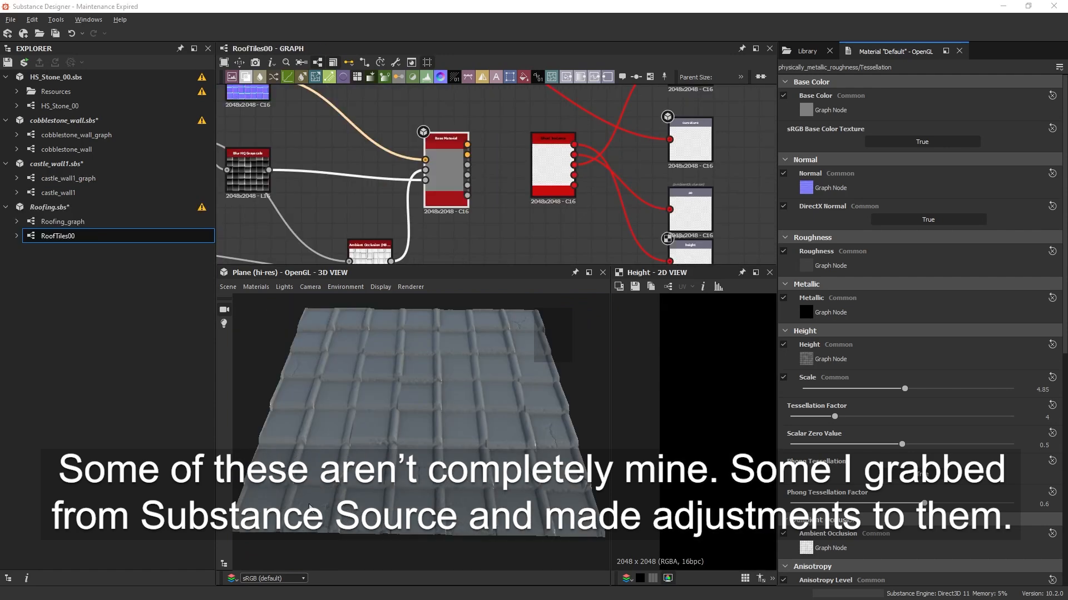
{"action": "left_click_drag", "start_coordinate": [309, 507], "coordinate": [397, 461]}
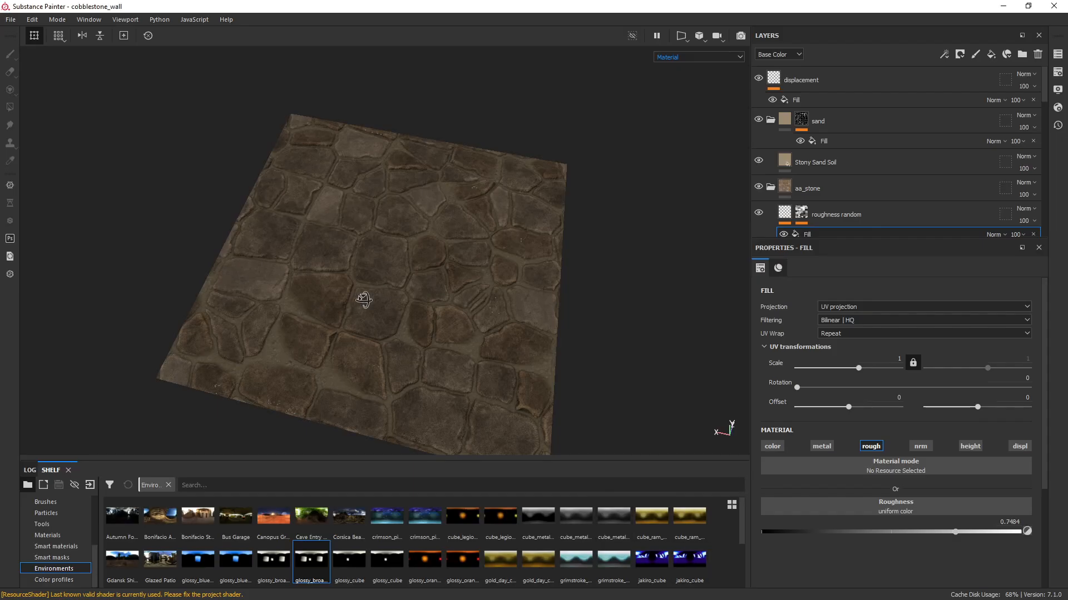
- Switch to Substance Painter and examine the textured cobblestone_wall, castle_wall1 and Paving_03 surfaces from different angles
{"action": "left_click_drag", "start_coordinate": [363, 300], "coordinate": [335, 307], "text": "alt"}
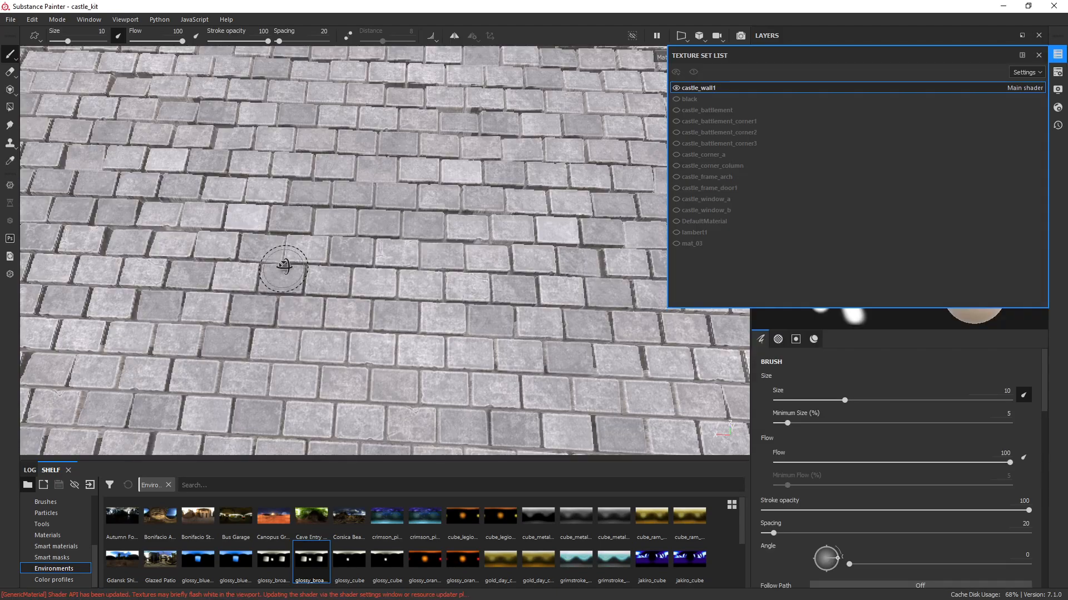
{"action": "left_click_drag", "start_coordinate": [286, 258], "coordinate": [388, 293], "text": "alt"}
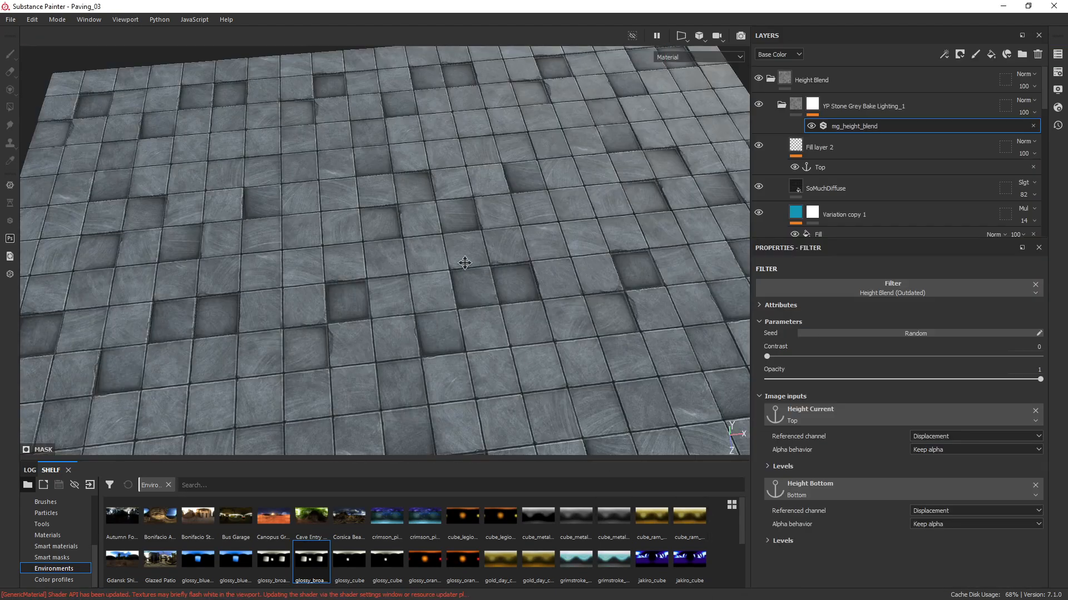
{"action": "left_click_drag", "start_coordinate": [464, 263], "coordinate": [493, 289], "text": "alt"}
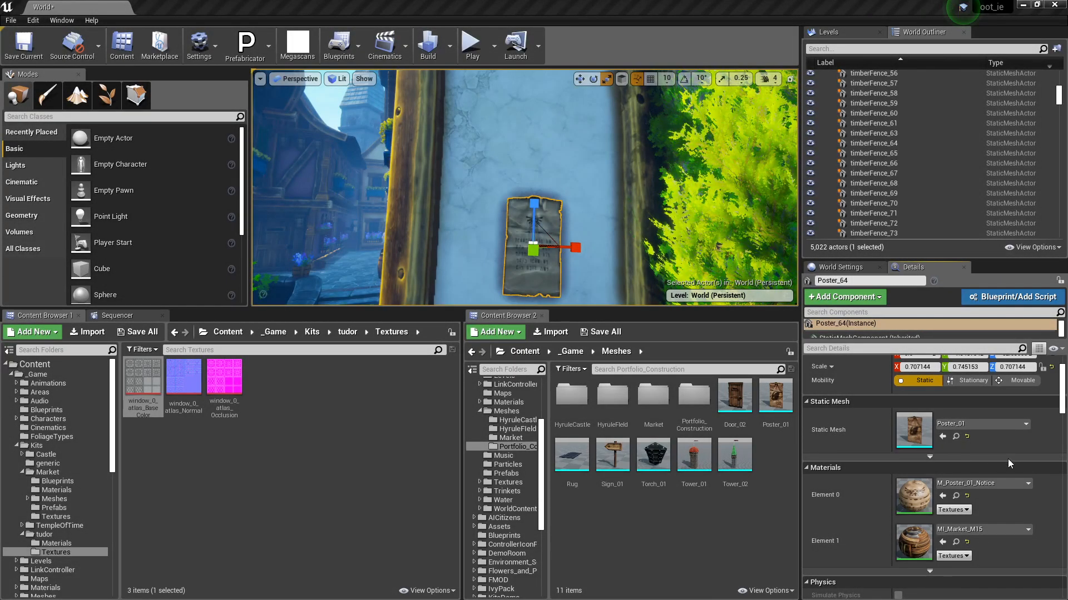
- In Unreal Editor, assign M_Poster_01_Milk to Poster_64's Element 0 and scale it to about 0.91, 1.10, 0.79
{"action": "left_click", "coordinate": [1001, 483]}
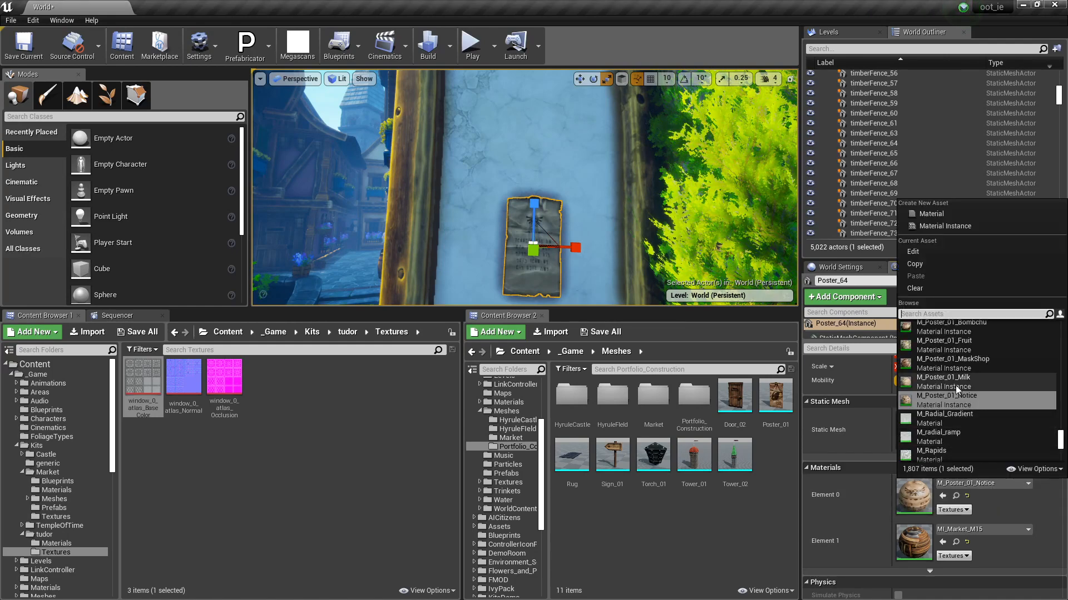
{"action": "left_click", "coordinate": [953, 384]}
{"action": "left_click_drag", "start_coordinate": [583, 252], "coordinate": [596, 251]}
{"action": "right_click_drag", "start_coordinate": [596, 252], "coordinate": [634, 249]}
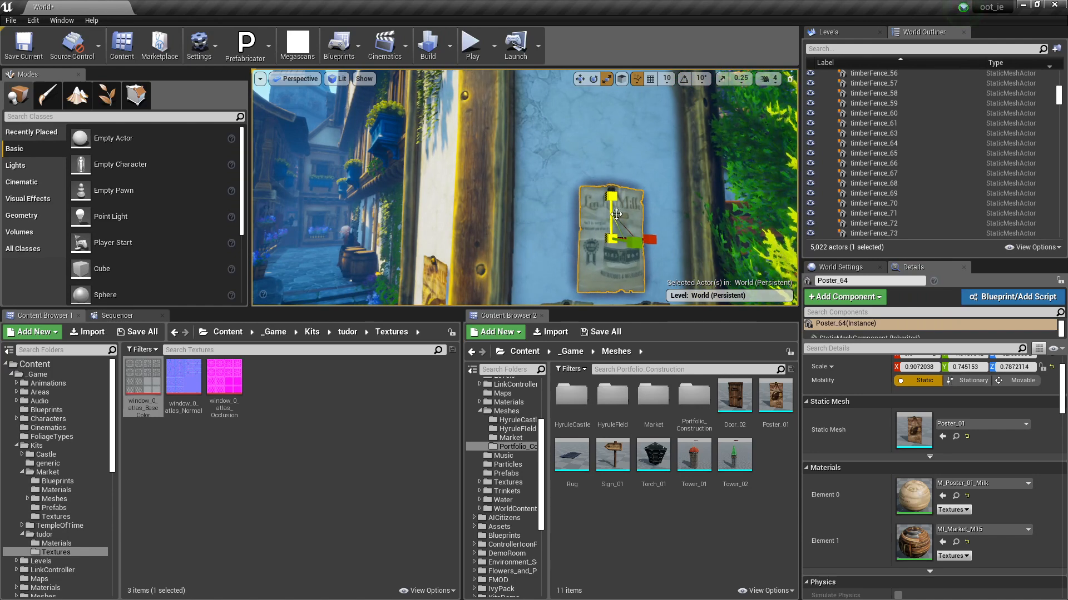
{"action": "left_click_drag", "start_coordinate": [634, 246], "coordinate": [648, 245]}
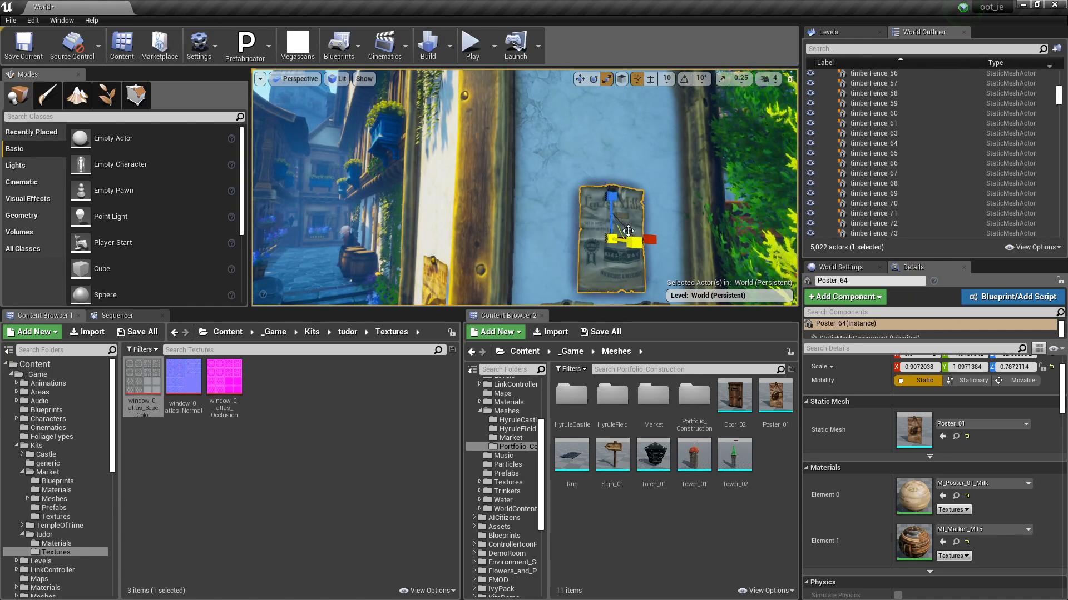
- Duplicate the milk poster upward, assign M_Poster_01_MaskShop to the copy, and set its Y scale to about 1.05
{"action": "left_click_drag", "start_coordinate": [615, 207], "coordinate": [615, 98], "text": "alt"}
{"action": "right_click_drag", "start_coordinate": [614, 98], "coordinate": [653, 90]}
{"action": "left_click", "coordinate": [994, 484]}
{"action": "left_click", "coordinate": [963, 381]}
{"action": "right_click_drag", "start_coordinate": [476, 267], "coordinate": [569, 224]}
{"action": "left_click_drag", "start_coordinate": [581, 222], "coordinate": [583, 223]}
{"action": "right_click_drag", "start_coordinate": [567, 225], "coordinate": [631, 206]}
- Duplicate the mask shop poster upward, give the copy a different M_Poster_01 material, and rescale it
{"action": "key", "text": "w"}
{"action": "left_click_drag", "start_coordinate": [494, 191], "coordinate": [484, 70], "text": "alt"}
{"action": "right_click_drag", "start_coordinate": [490, 146], "coordinate": [485, 119]}
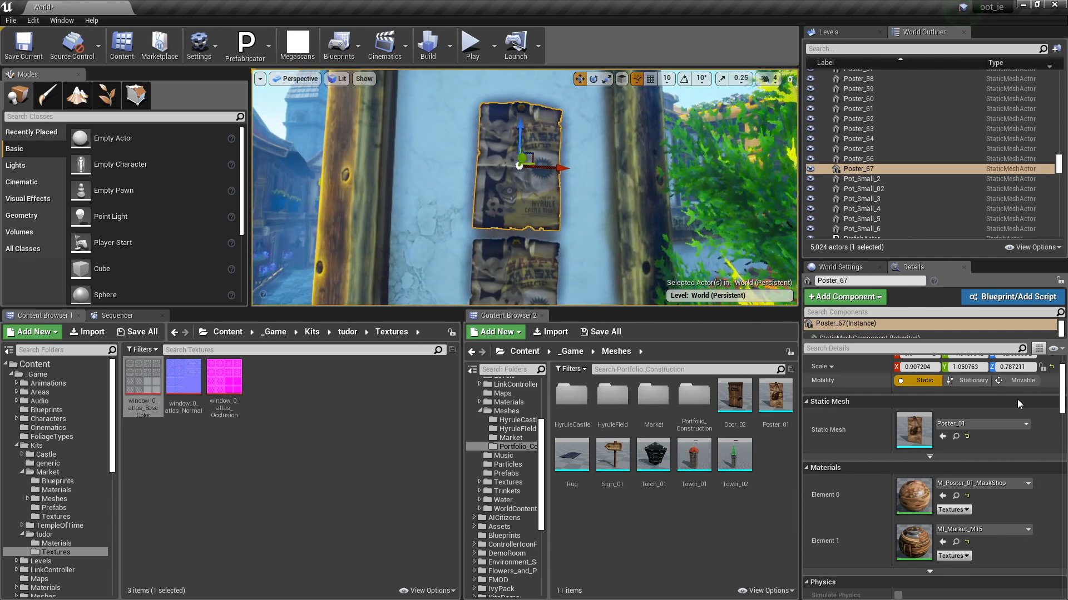
{"action": "left_click", "coordinate": [1027, 483]}
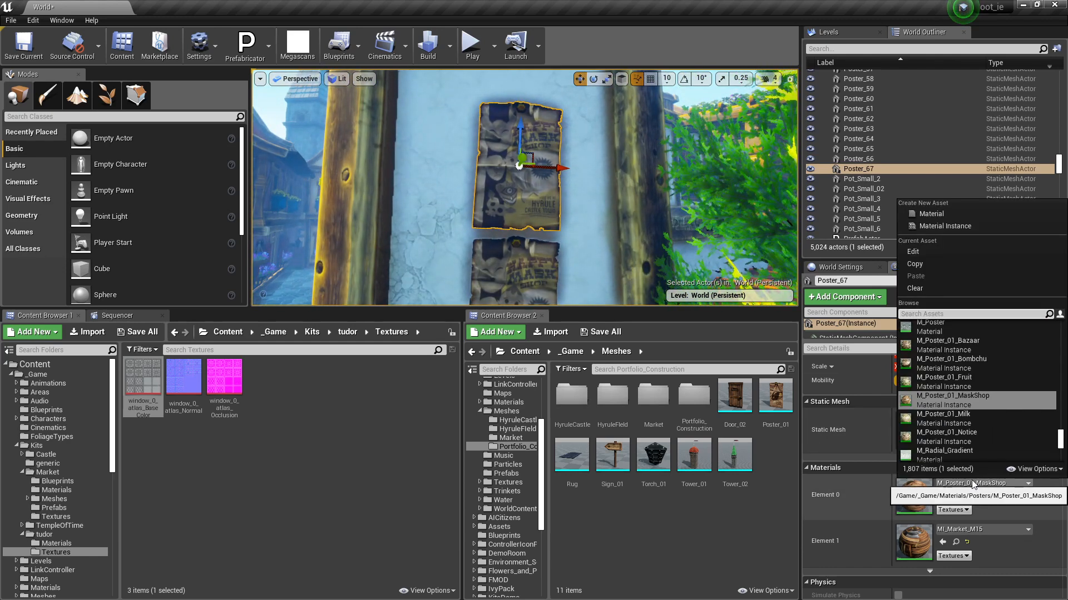
{"action": "left_click", "coordinate": [948, 370]}
{"action": "right_click_drag", "start_coordinate": [546, 161], "coordinate": [525, 158]}
{"action": "key", "text": "r"}
{"action": "left_click_drag", "start_coordinate": [546, 161], "coordinate": [471, 148]}
- Select a poster on the plaster wall and duplicate it sideways beside the others
{"action": "mouse_move", "coordinate": [501, 205]}
{"action": "right_mouse_down"}
{"action": "mouse_move", "coordinate": [489, 228]}
{"action": "mouse_move", "coordinate": [520, 206]}
{"action": "mouse_move", "coordinate": [509, 206]}
{"action": "right_mouse_up"}
{"action": "left_click", "coordinate": [528, 206]}
{"action": "key", "text": "w"}
{"action": "left_click_drag", "start_coordinate": [577, 215], "coordinate": [529, 217], "text": "alt"}
{"action": "mouse_move", "coordinate": [523, 225]}
{"action": "right_mouse_down"}
{"action": "mouse_move", "coordinate": [526, 266]}
{"action": "mouse_move", "coordinate": [503, 234]}
{"action": "right_mouse_up"}
{"action": "left_click", "coordinate": [526, 226]}
{"action": "right_click_drag", "start_coordinate": [503, 234], "coordinate": [500, 234]}
{"action": "key", "text": "w"}
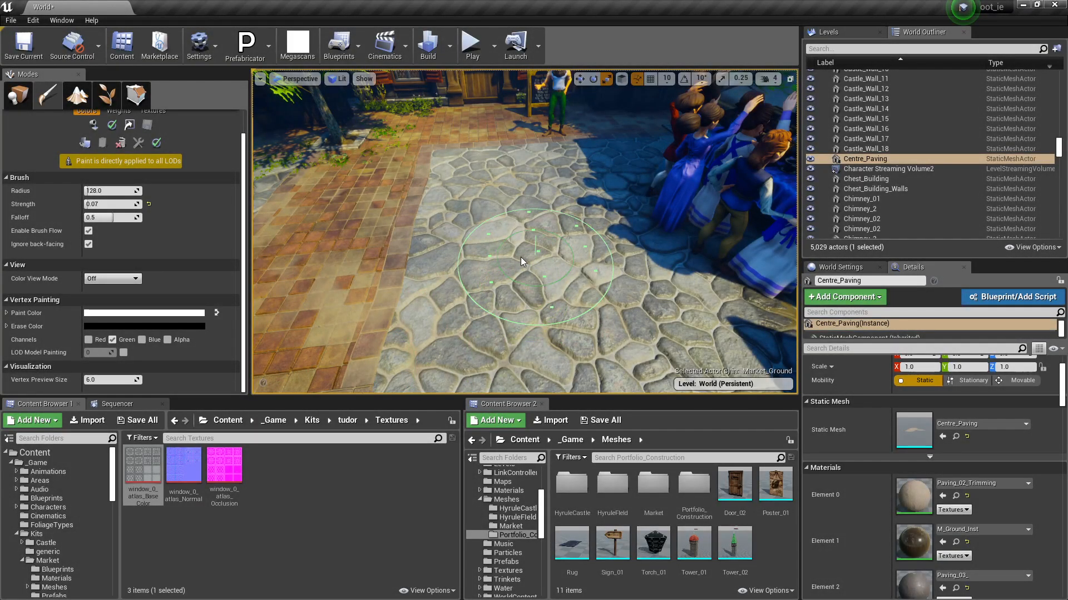
- Vertex-paint the cobblestones of Centre_Paving in the green channel, and paint over them in the red channel
{"action": "mouse_move", "coordinate": [534, 276]}
{"action": "left_mouse_down"}
{"action": "mouse_move", "coordinate": [569, 310]}
{"action": "mouse_move", "coordinate": [589, 303]}
{"action": "mouse_move", "coordinate": [559, 300]}
{"action": "mouse_move", "coordinate": [564, 273]}
{"action": "mouse_move", "coordinate": [535, 232]}
{"action": "left_mouse_up"}
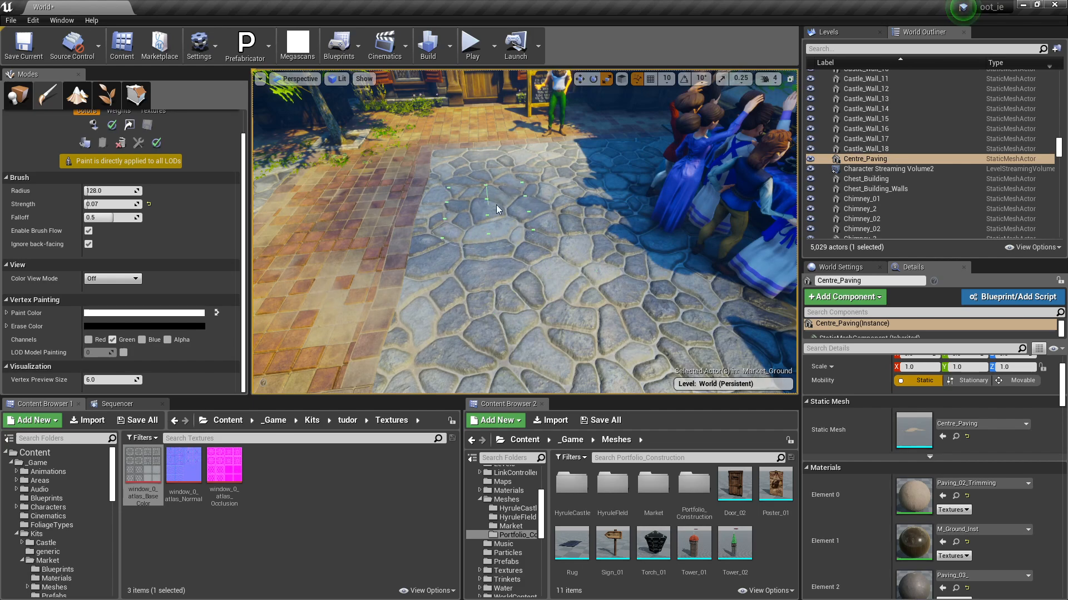
{"action": "left_click", "coordinate": [91, 340]}
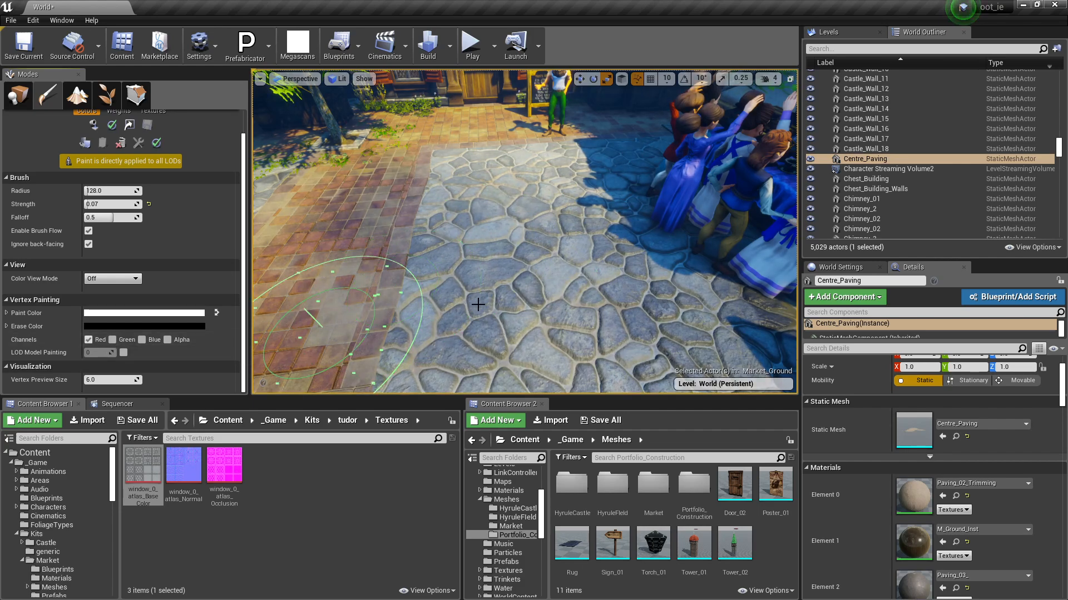
{"action": "mouse_move", "coordinate": [512, 260]}
{"action": "left_mouse_down"}
{"action": "mouse_move", "coordinate": [488, 269]}
{"action": "mouse_move", "coordinate": [515, 209]}
{"action": "left_mouse_up"}
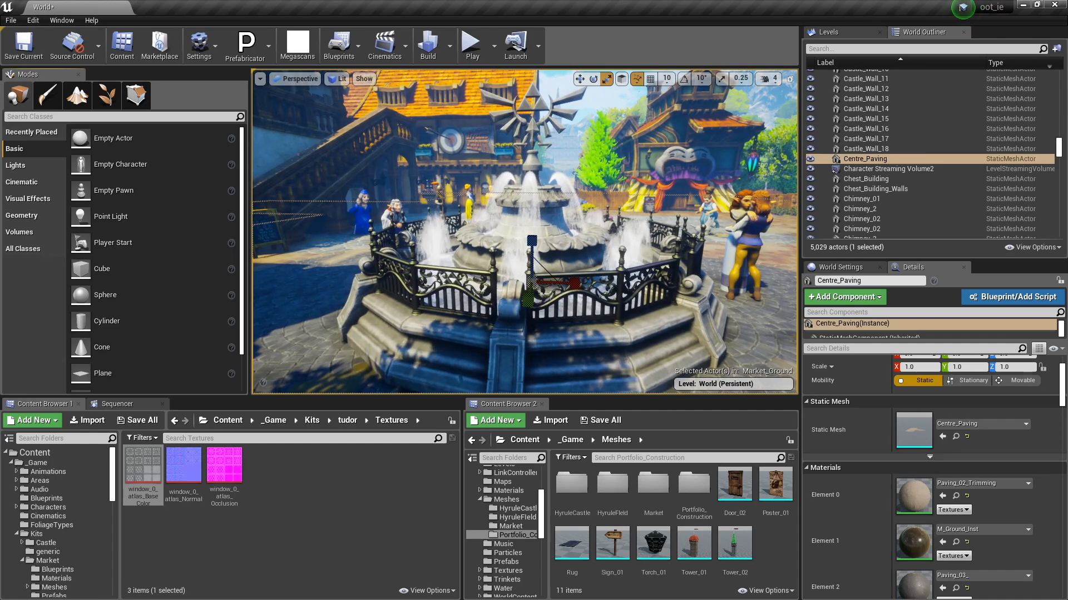
- Examine the market's central fountain, its water jets and iron railings from several angles
{"action": "key", "text": "w"}
{"action": "mouse_move", "coordinate": [525, 232]}
{"action": "right_mouse_down"}
{"action": "mouse_move", "coordinate": [536, 314]}
{"action": "mouse_move", "coordinate": [532, 247]}
{"action": "right_mouse_up"}
{"action": "key", "text": "s"}
{"action": "left_click", "coordinate": [533, 300]}
{"action": "key", "text": "d"}
{"action": "right_click_drag", "start_coordinate": [533, 301], "coordinate": [484, 306]}
{"action": "key", "text": "s"}
{"action": "key", "text": "d"}
{"action": "key", "text": "d"}
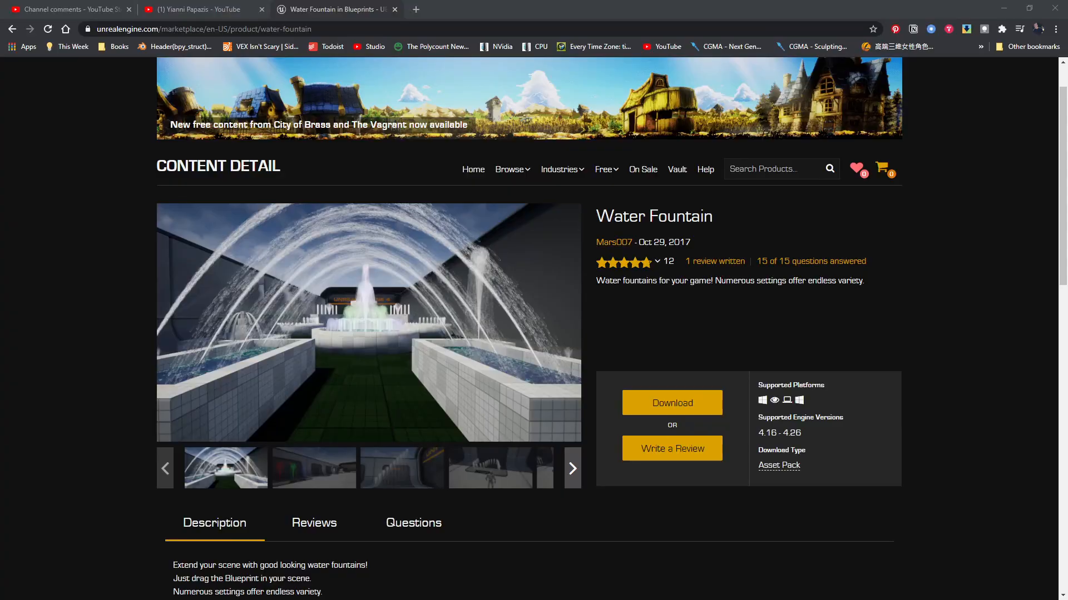
- Switch to the browser and read the Water Fountain marketplace page's description and technical details
{"action": "scroll", "coordinate": [534, 401], "scroll_direction": "down", "scroll_amount": 4}
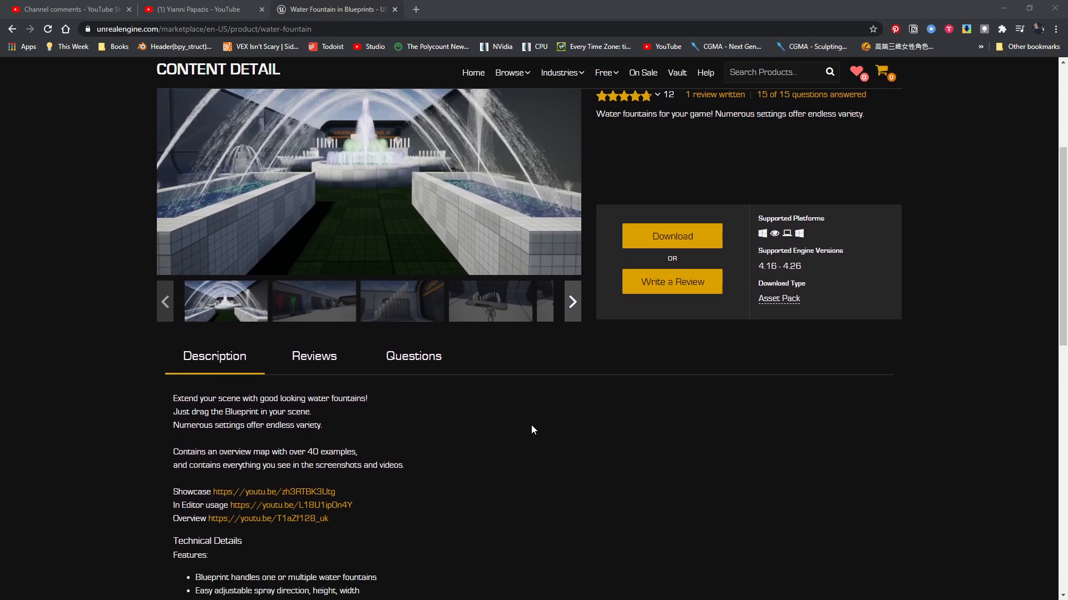
{"action": "scroll", "coordinate": [532, 425], "scroll_direction": "down", "scroll_amount": 5}
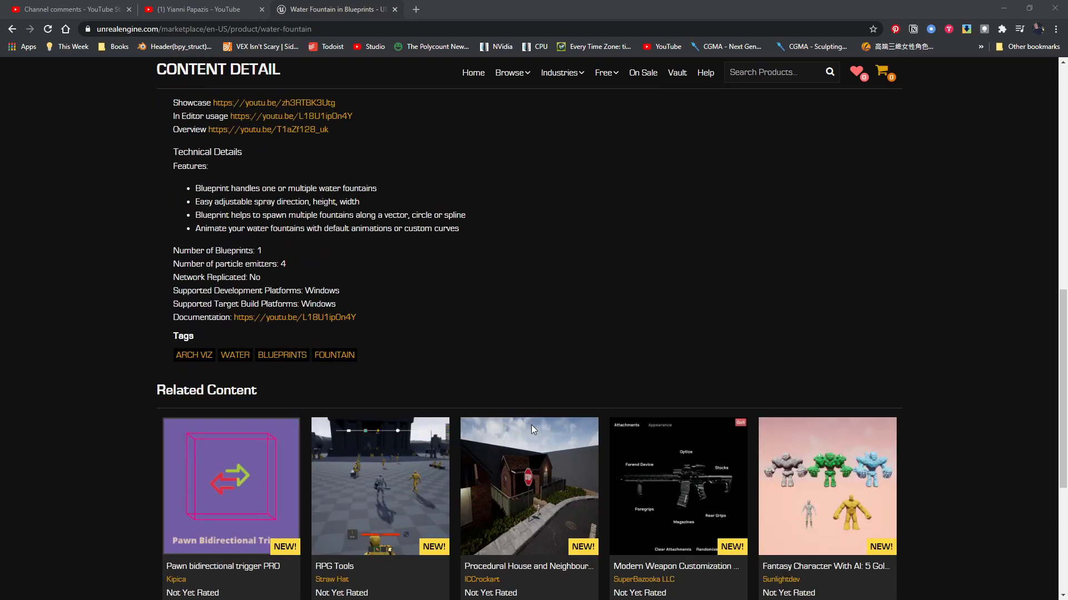
{"action": "scroll", "coordinate": [532, 425], "scroll_direction": "up", "scroll_amount": 10}
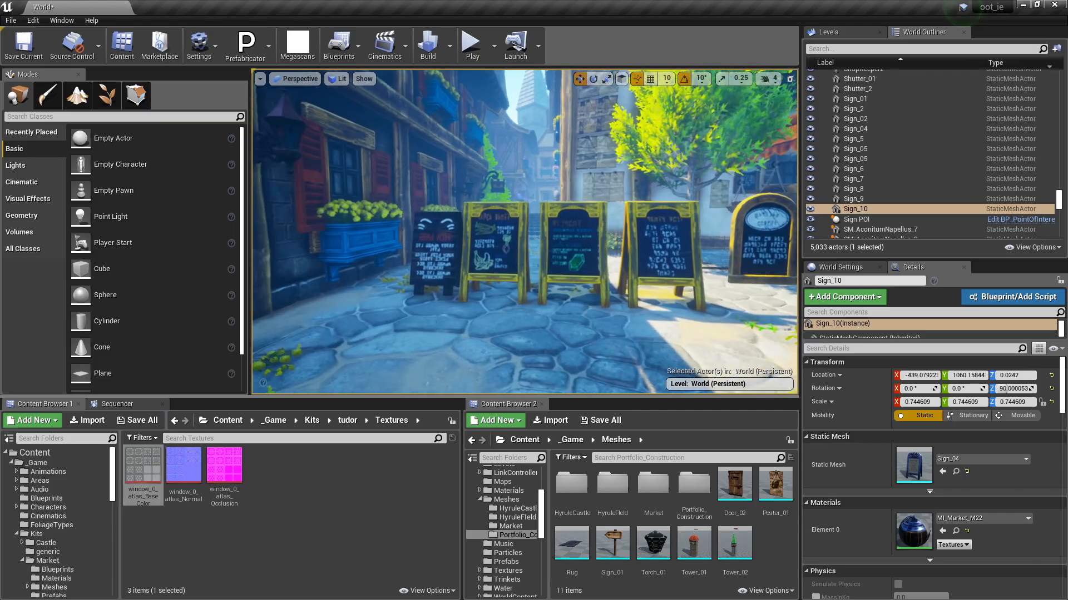
- Switch to Unreal Editor and examine the row of chalkboard signs and the fruit stall with its hanging baskets
{"action": "right_click_drag", "start_coordinate": [567, 377], "coordinate": [500, 377]}
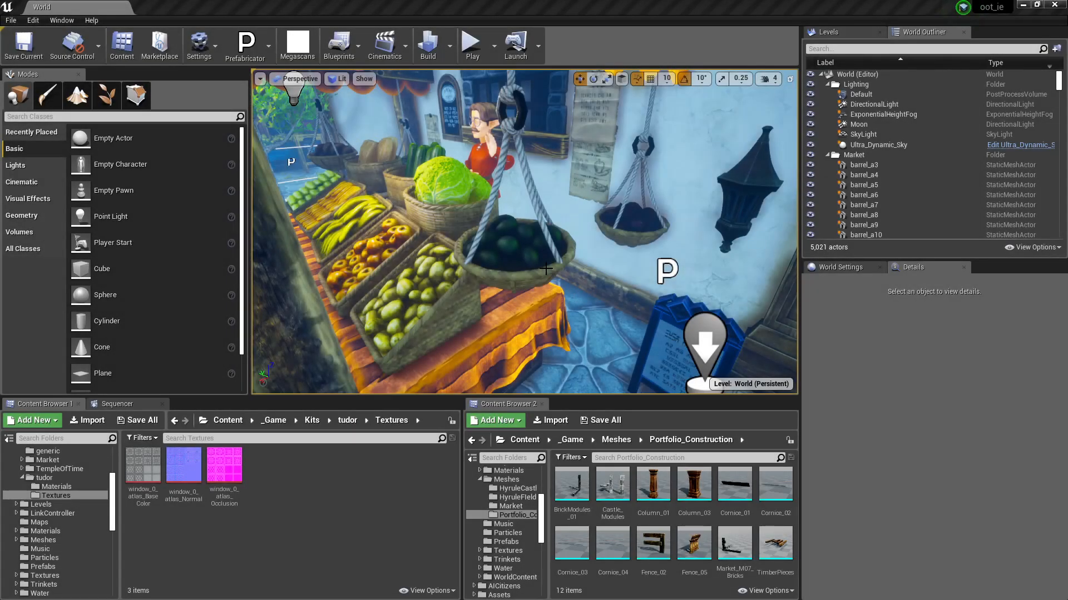
{"action": "mouse_move", "coordinate": [524, 231]}
{"action": "right_mouse_down"}
{"action": "mouse_move", "coordinate": [500, 217]}
{"action": "mouse_move", "coordinate": [562, 251]}
{"action": "mouse_move", "coordinate": [650, 253]}
{"action": "mouse_move", "coordinate": [534, 237]}
{"action": "mouse_move", "coordinate": [556, 239]}
{"action": "right_mouse_up"}
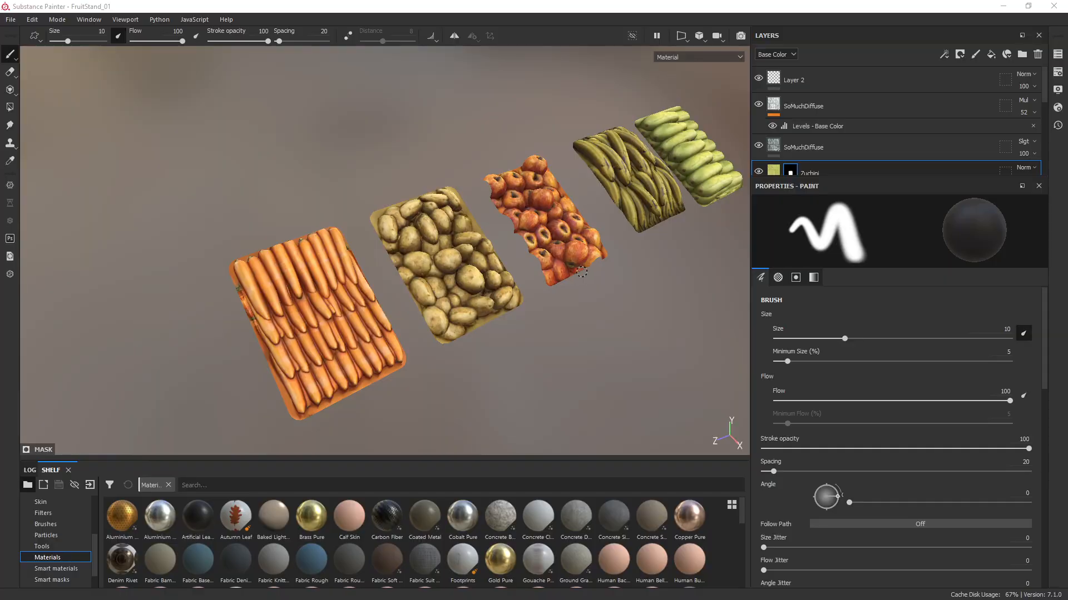
- Examine the fruit stand's vegetable textures in Substance Painter, and switch to Blender to examine the high-poly and low-poly produce piles
{"action": "left_click_drag", "start_coordinate": [356, 261], "coordinate": [518, 290], "text": "alt"}
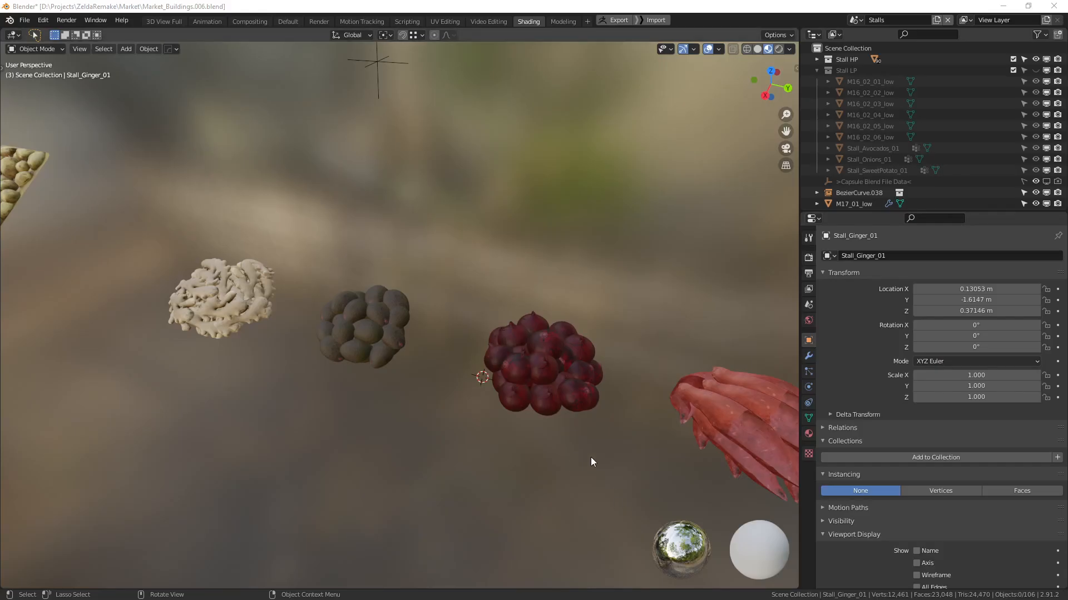
{"action": "mouse_move", "coordinate": [590, 457]}
{"action": "middle_mouse_down"}
{"action": "mouse_move", "coordinate": [524, 439]}
{"action": "mouse_move", "coordinate": [478, 446]}
{"action": "mouse_move", "coordinate": [529, 442]}
{"action": "mouse_move", "coordinate": [415, 434]}
{"action": "mouse_move", "coordinate": [565, 444]}
{"action": "mouse_move", "coordinate": [358, 422]}
{"action": "mouse_move", "coordinate": [350, 433]}
{"action": "middle_mouse_up"}
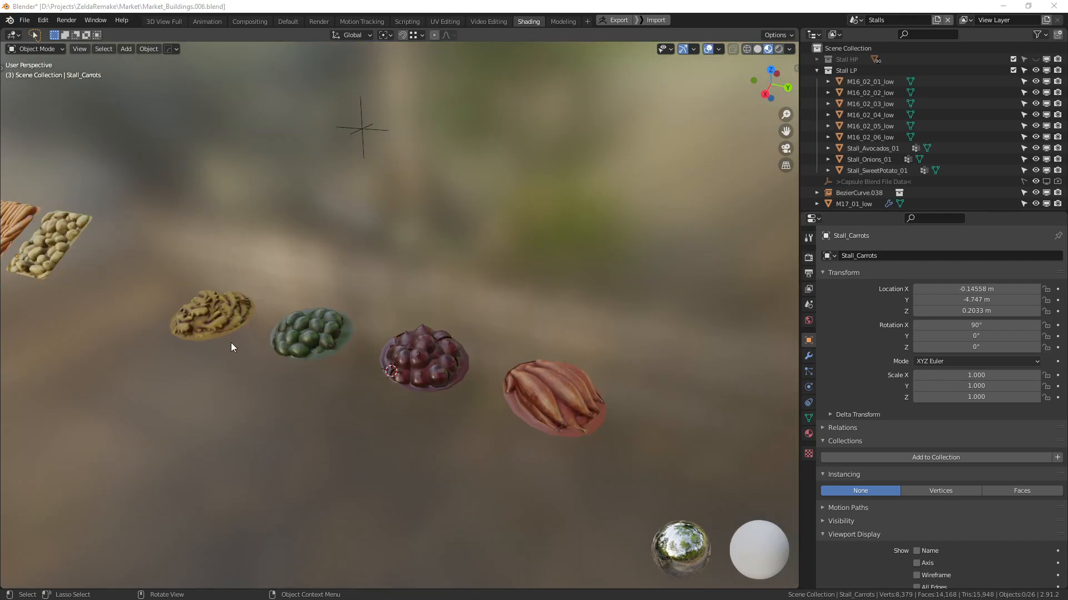
{"action": "middle_click_drag", "start_coordinate": [232, 344], "coordinate": [440, 383]}
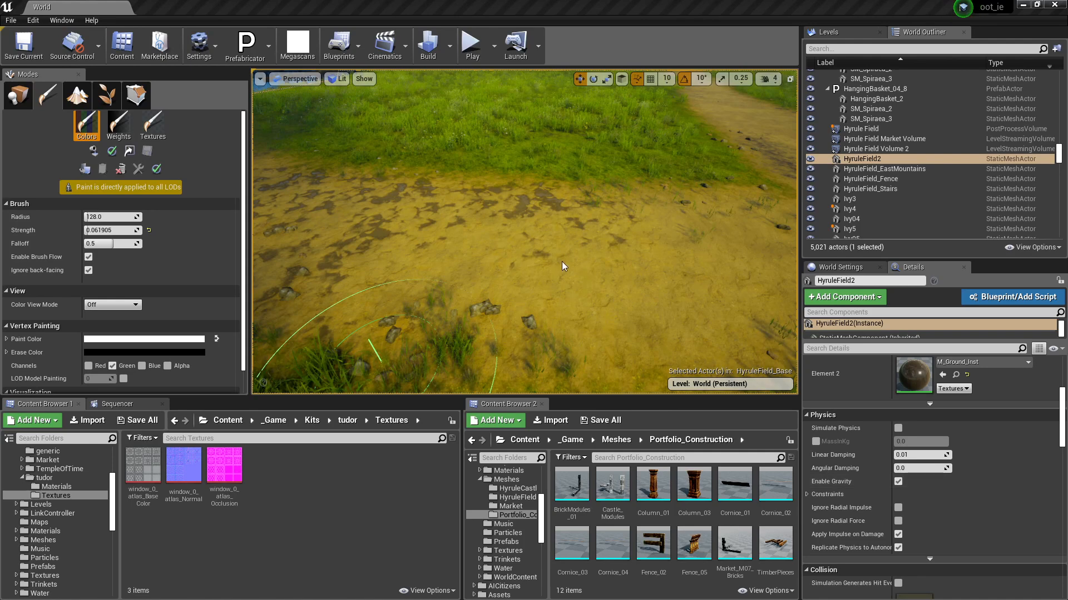
- In Unreal Editor, vertex-paint the dirt ground of HyruleField2 in the green channel, and in the blue channel at strength 0.22381
{"action": "right_click_drag", "start_coordinate": [561, 266], "coordinate": [583, 259]}
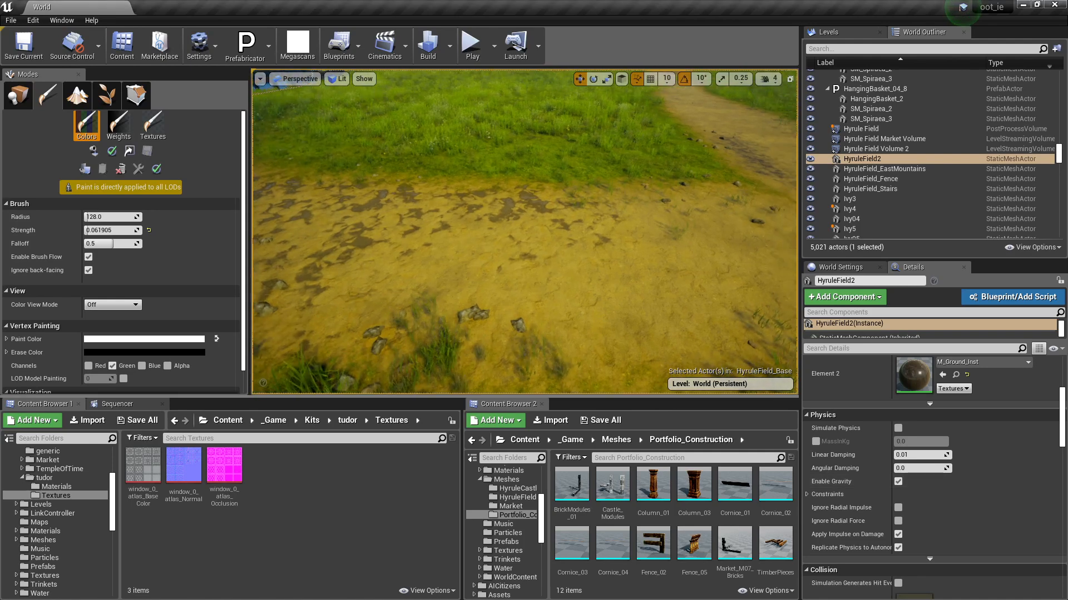
{"action": "mouse_move", "coordinate": [549, 271]}
{"action": "left_mouse_down"}
{"action": "mouse_move", "coordinate": [582, 289]}
{"action": "mouse_move", "coordinate": [708, 290]}
{"action": "mouse_move", "coordinate": [559, 292]}
{"action": "mouse_move", "coordinate": [532, 279]}
{"action": "mouse_move", "coordinate": [568, 286]}
{"action": "mouse_move", "coordinate": [564, 308]}
{"action": "left_mouse_up"}
{"action": "mouse_move", "coordinate": [565, 309]}
{"action": "right_mouse_down"}
{"action": "mouse_move", "coordinate": [565, 270]}
{"action": "mouse_move", "coordinate": [538, 269]}
{"action": "right_mouse_up"}
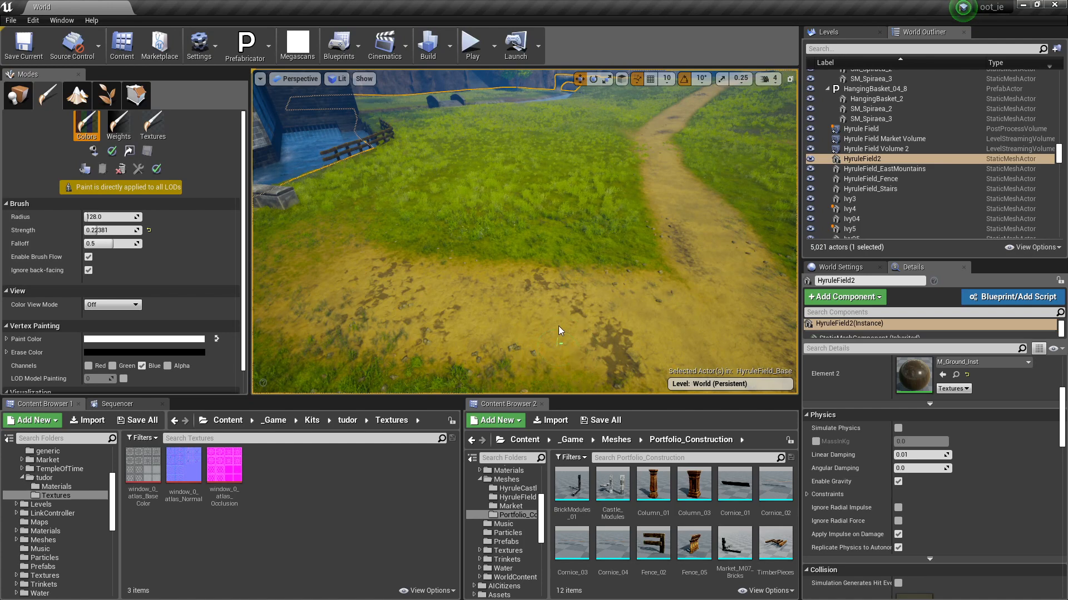
{"action": "left_click_drag", "start_coordinate": [559, 330], "coordinate": [558, 312]}
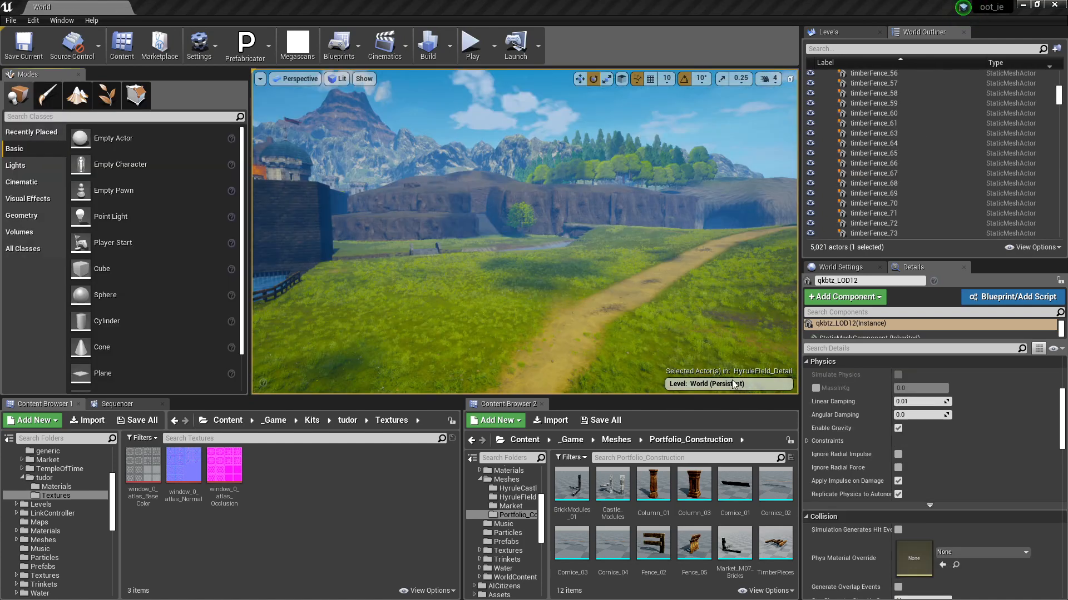
- Examine Hyrule Field's cliffs and mountains, and switch to the browser to read the Free UE4 Vista Mountain Pack - Grasslands page
{"action": "right_click_drag", "start_coordinate": [629, 288], "coordinate": [793, 259]}
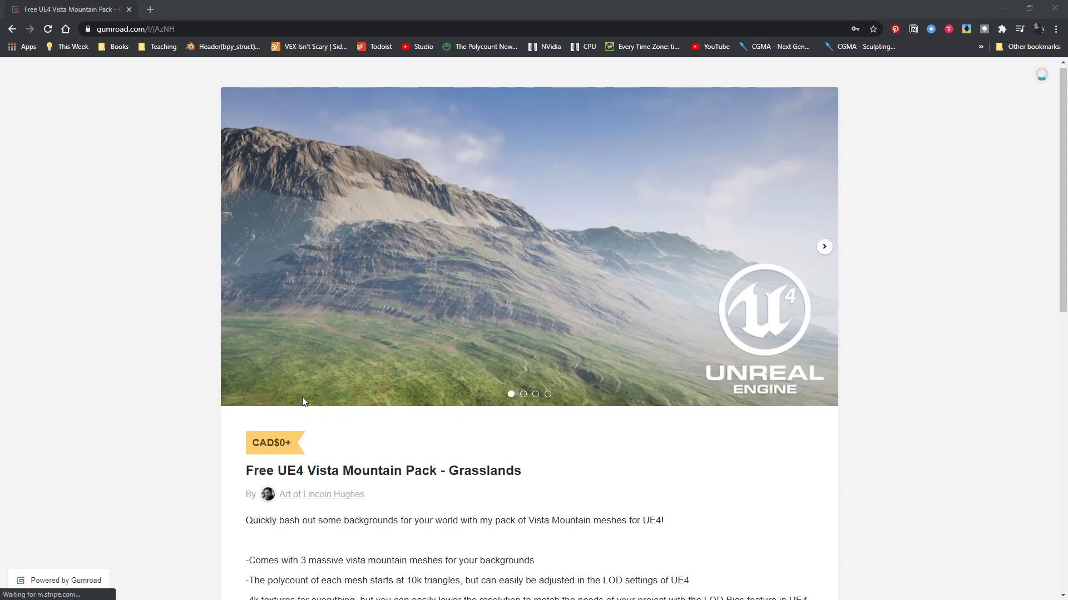
{"action": "scroll", "coordinate": [302, 397], "scroll_direction": "down", "scroll_amount": 6}
{"action": "scroll", "coordinate": [303, 401], "scroll_direction": "down", "scroll_amount": 2}
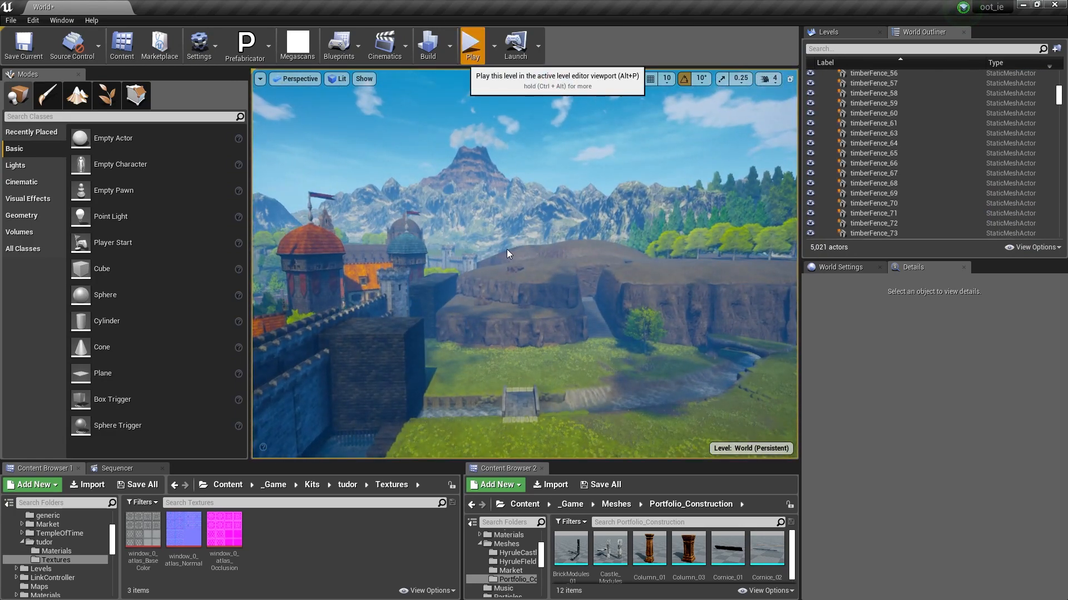
- Switch to Unreal Editor and play-test the level at the field outside the castle walls and in the cathedral's garden, stopping each session
{"action": "key", "text": "alt+p"}
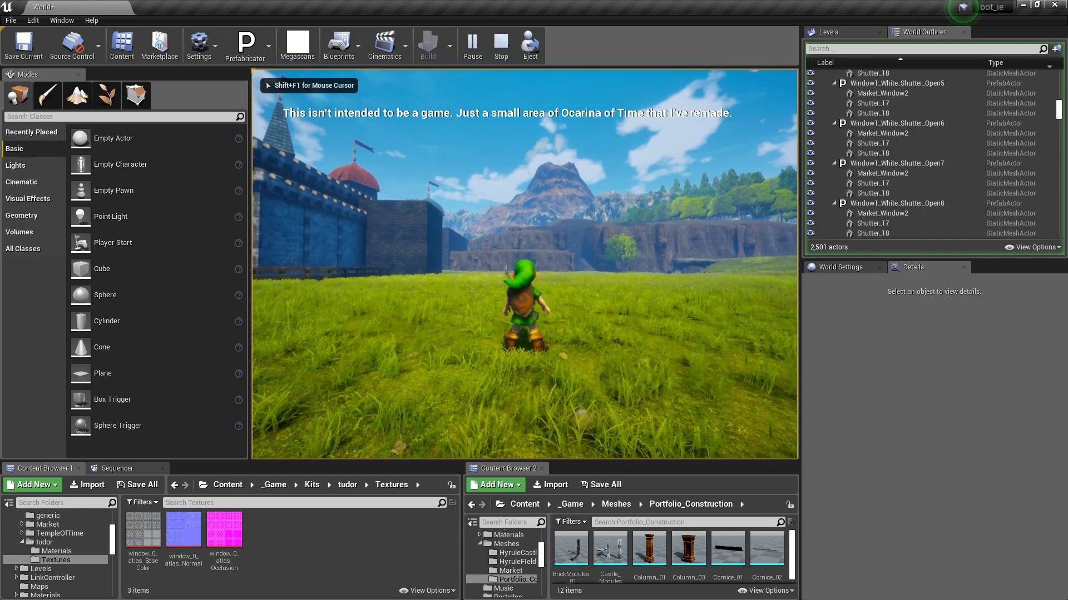
{"action": "key", "text": "Escape"}
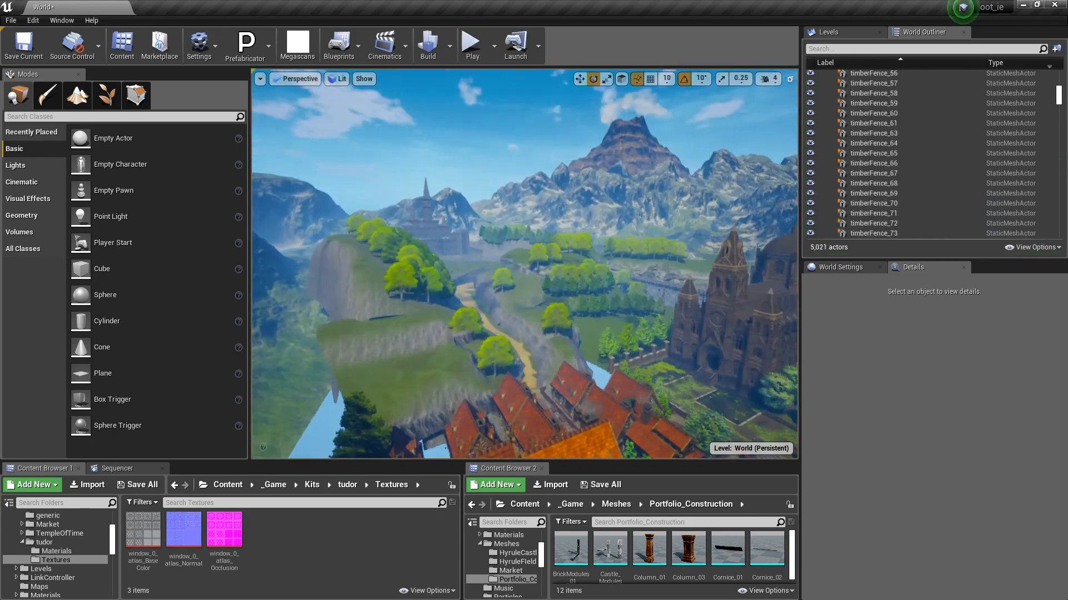
{"action": "key", "text": "w"}
{"action": "right_click_drag", "start_coordinate": [564, 185], "coordinate": [477, 140]}
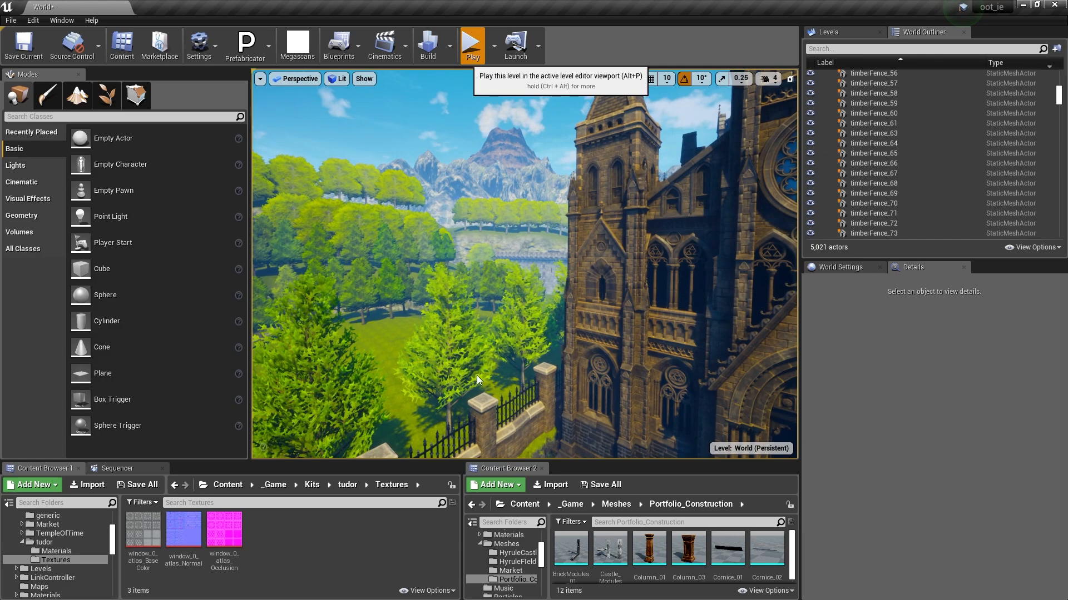
{"action": "key", "text": "alt+p"}
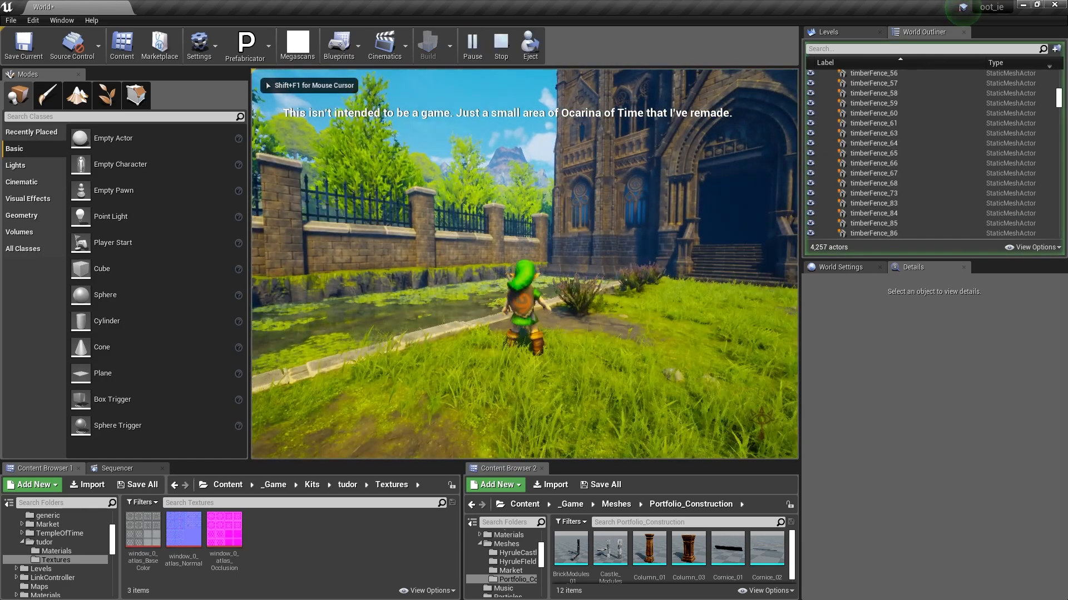
{"action": "key", "text": "Escape"}
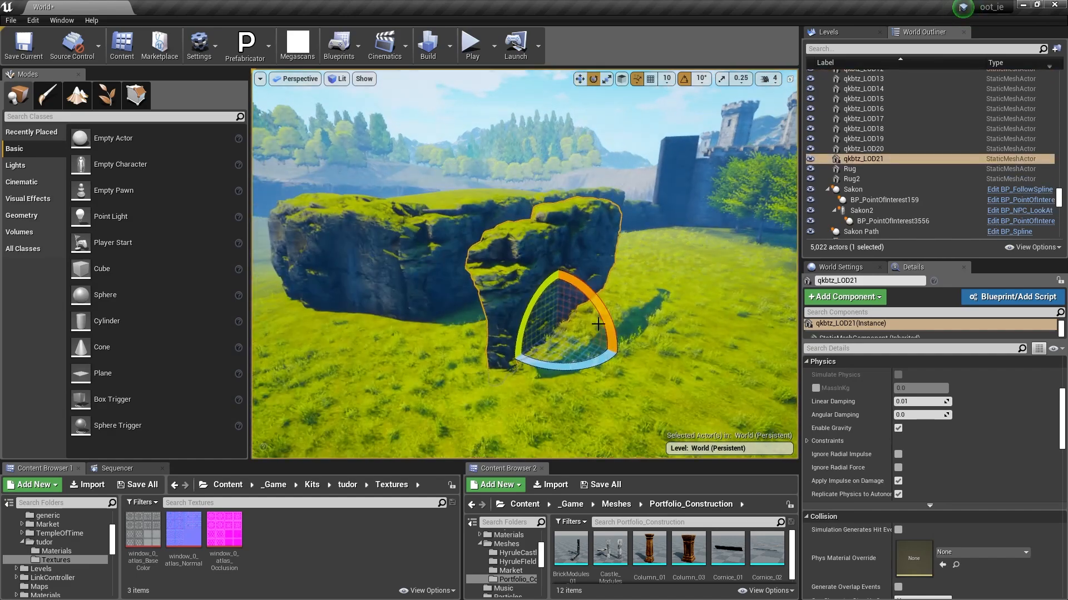
- Rotate the mossy cliff rock qkbtz_LOD21 beside the larger rock on the grass field
{"action": "left_click_drag", "start_coordinate": [598, 324], "coordinate": [573, 292]}
{"action": "key", "text": "e"}
{"action": "left_click_drag", "start_coordinate": [578, 289], "coordinate": [597, 225]}
{"action": "mouse_move", "coordinate": [597, 225]}
{"action": "right_mouse_down"}
{"action": "mouse_move", "coordinate": [597, 195]}
{"action": "mouse_move", "coordinate": [597, 225]}
{"action": "right_mouse_up"}
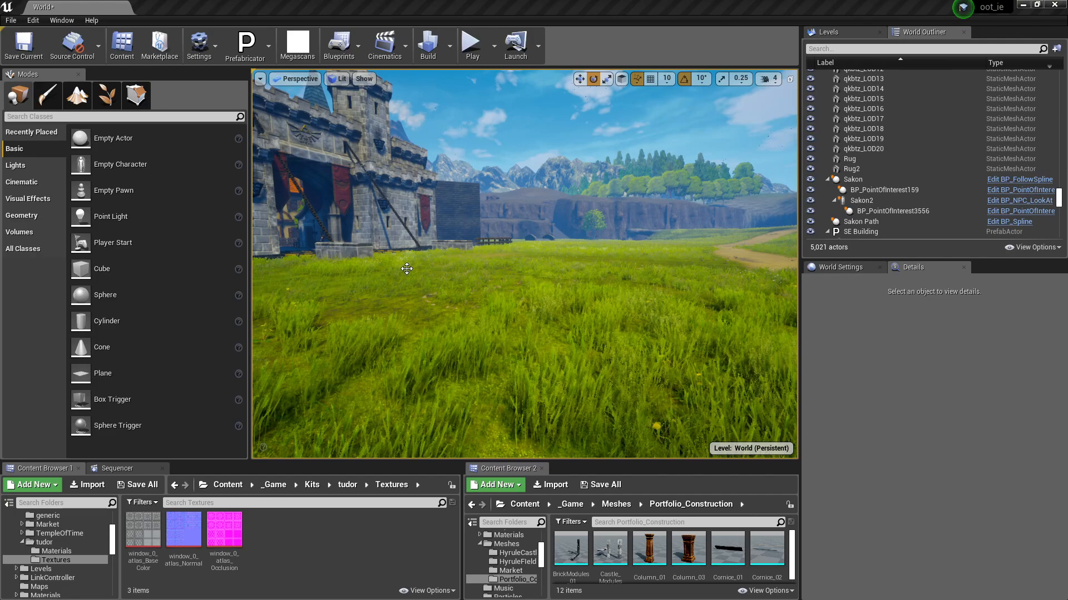
- Examine the castle gate field and the market's backyard tree, and switch to the browser to open a link from the Free Trees Library post
{"action": "right_click_drag", "start_coordinate": [406, 269], "coordinate": [506, 271]}
{"action": "key", "text": "w"}
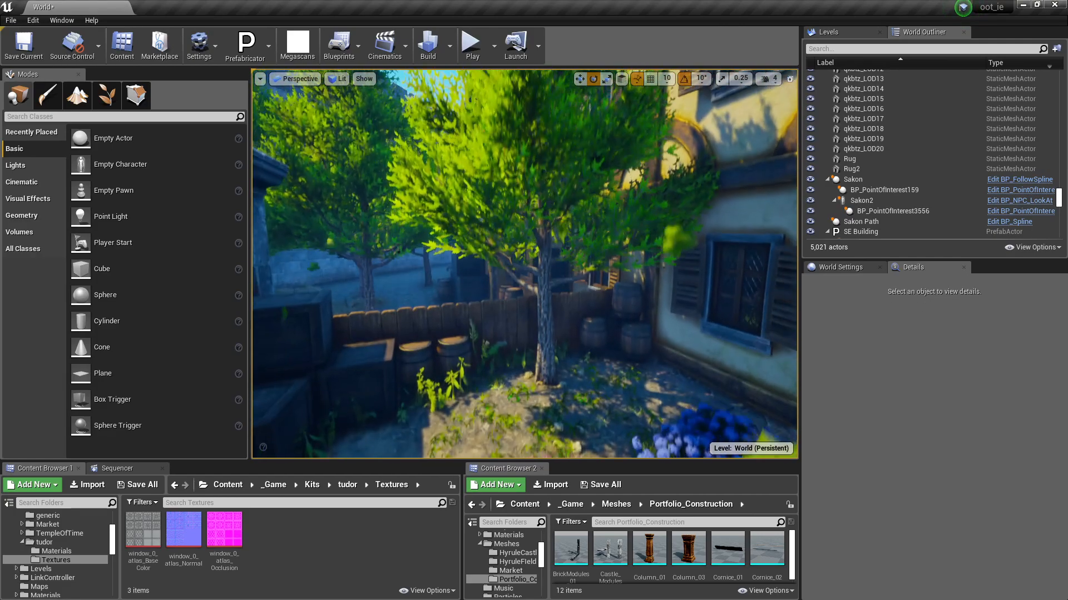
{"action": "right_click_drag", "start_coordinate": [506, 271], "coordinate": [529, 271]}
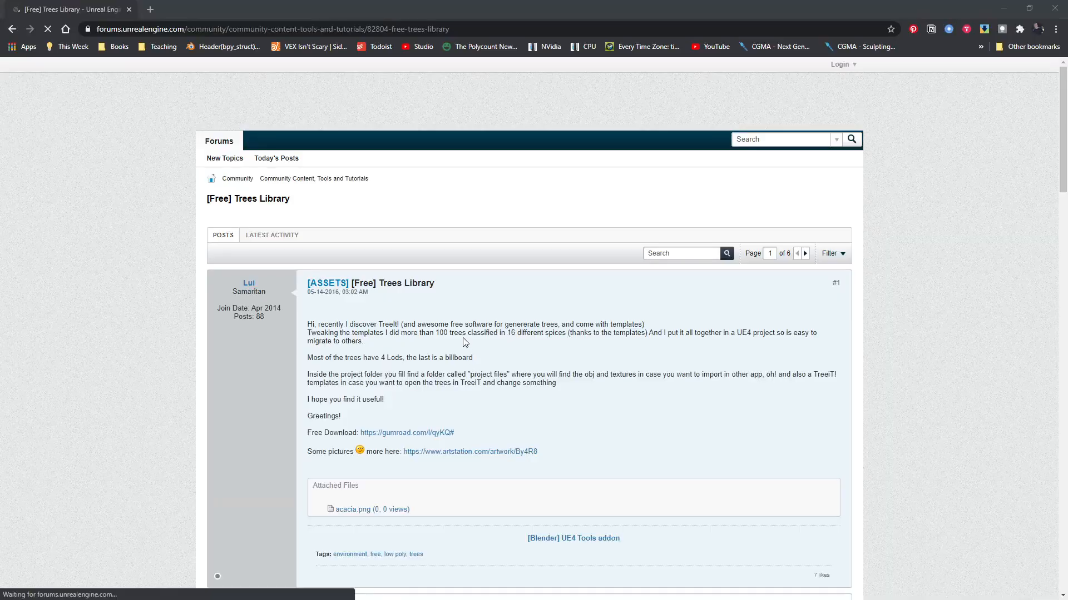
{"action": "left_click", "coordinate": [427, 377]}
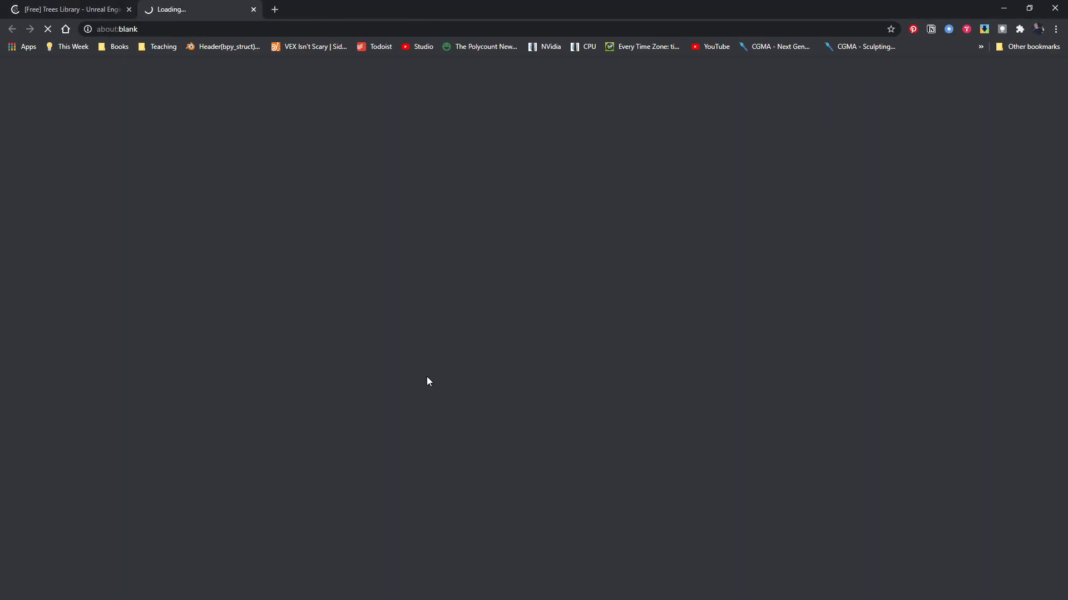